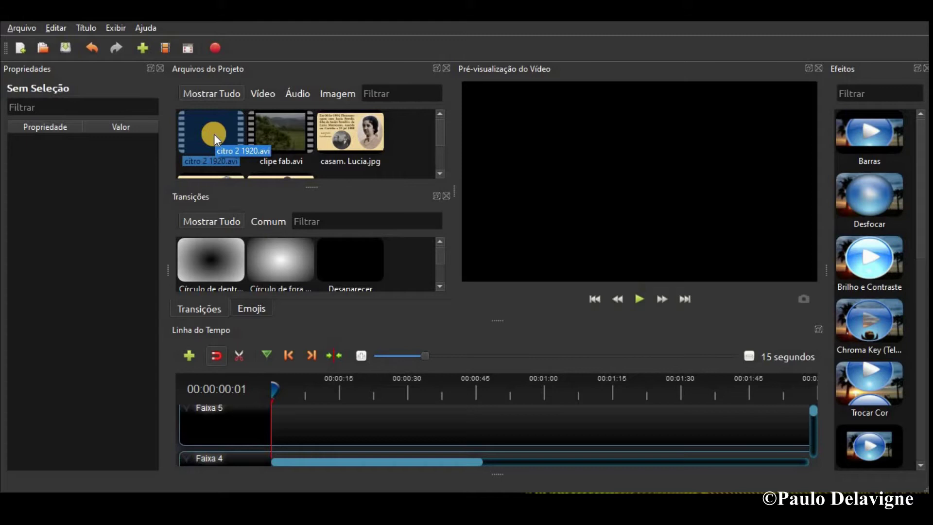
# - Open citro 2 1920.avi for clip splitting, preview it, and set the first clip's start at 00:00:00:10
pyautogui.rightClick(214, 134)
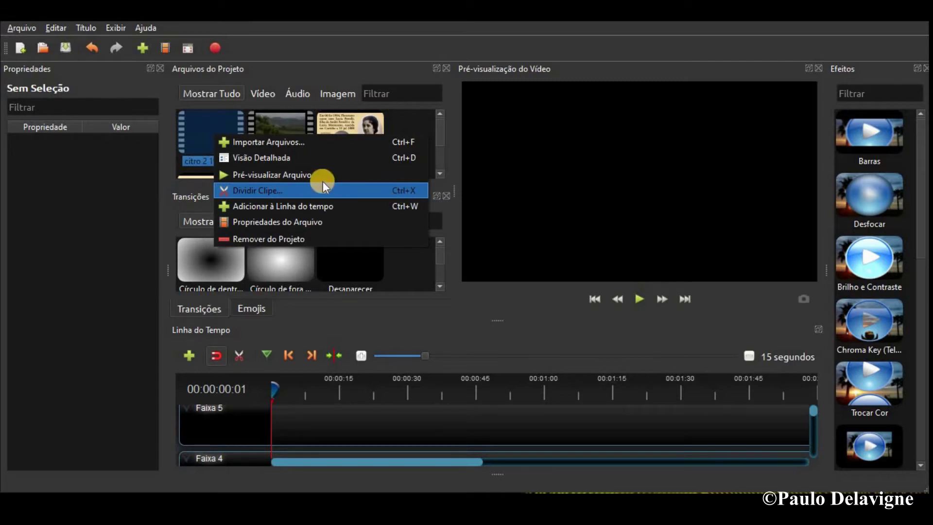
pyautogui.click(307, 189)
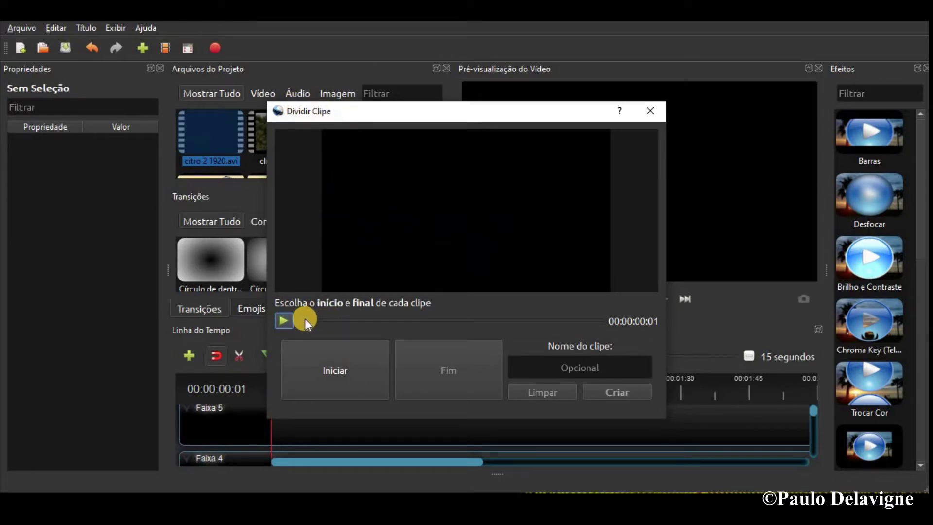
pyautogui.moveTo(306, 320)
pyautogui.mouseDown()
pyautogui.moveTo(466, 336)
pyautogui.moveTo(301, 325)
pyautogui.mouseUp()
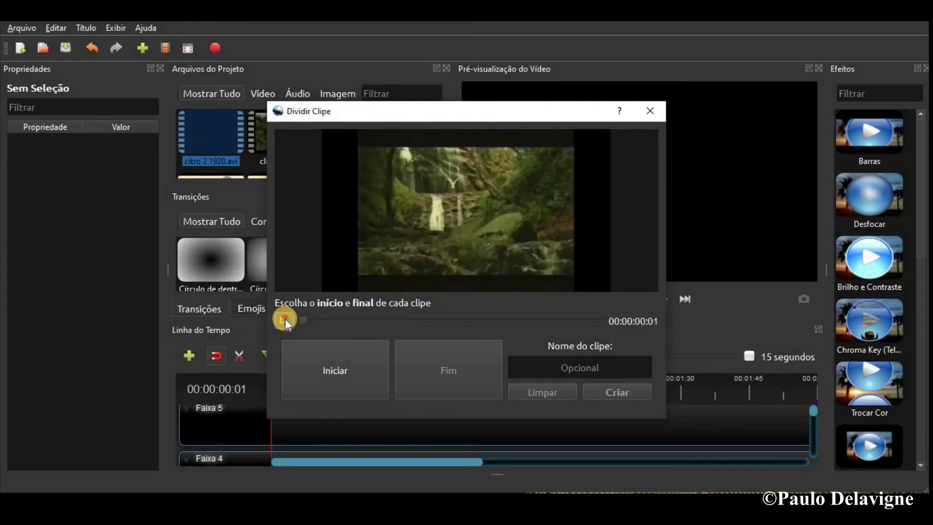
pyautogui.click(285, 319)
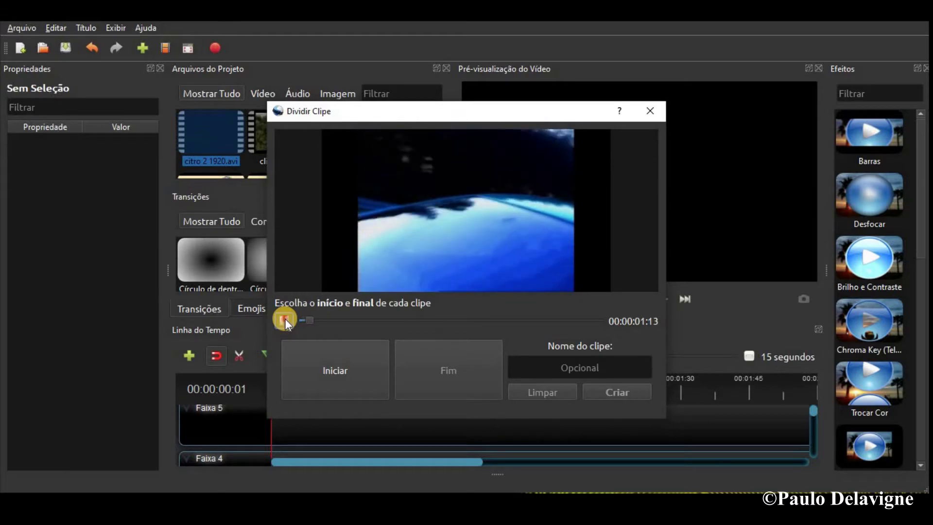
pyautogui.click(286, 319)
pyautogui.moveTo(309, 321); pyautogui.dragTo(303, 320)
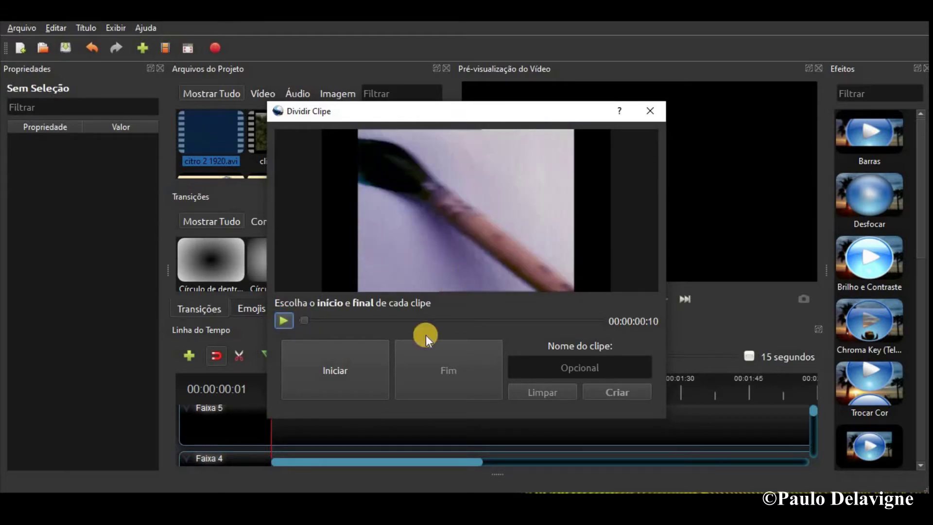
pyautogui.click(337, 373)
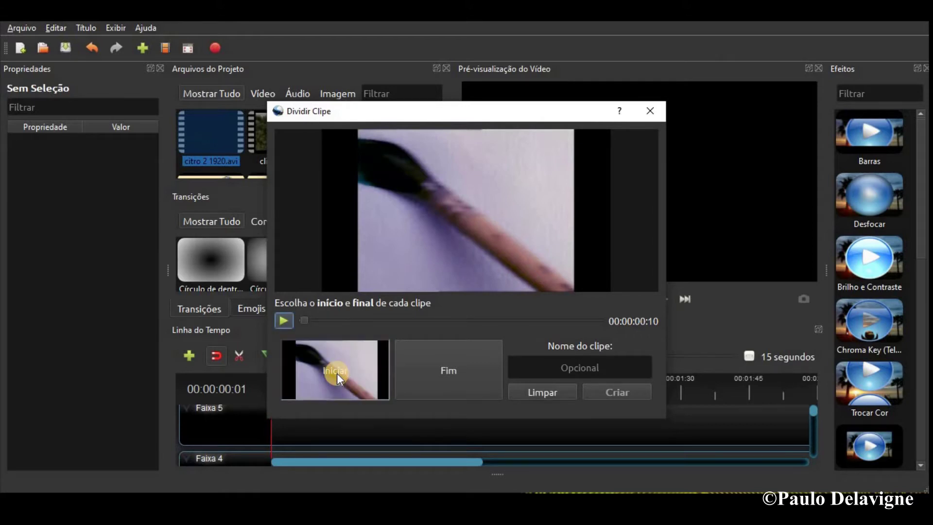
# - Create the first clip with its end at 00:00:03:21 and the name 1
pyautogui.moveTo(304, 320); pyautogui.dragTo(319, 322)
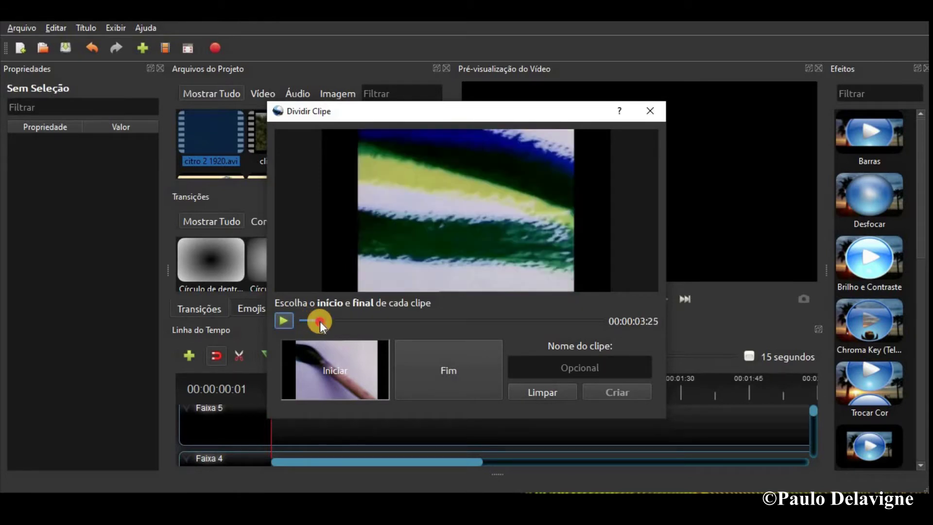
pyautogui.click(444, 370)
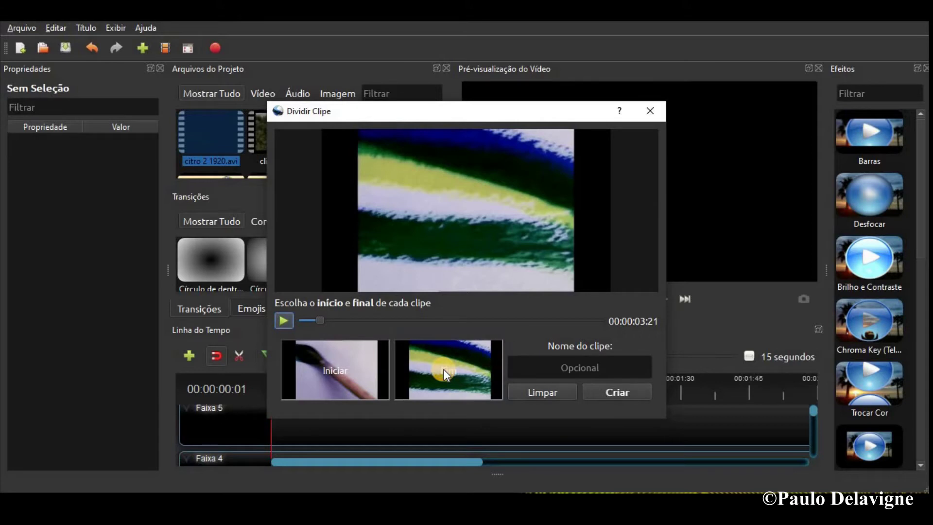
pyautogui.click(577, 367)
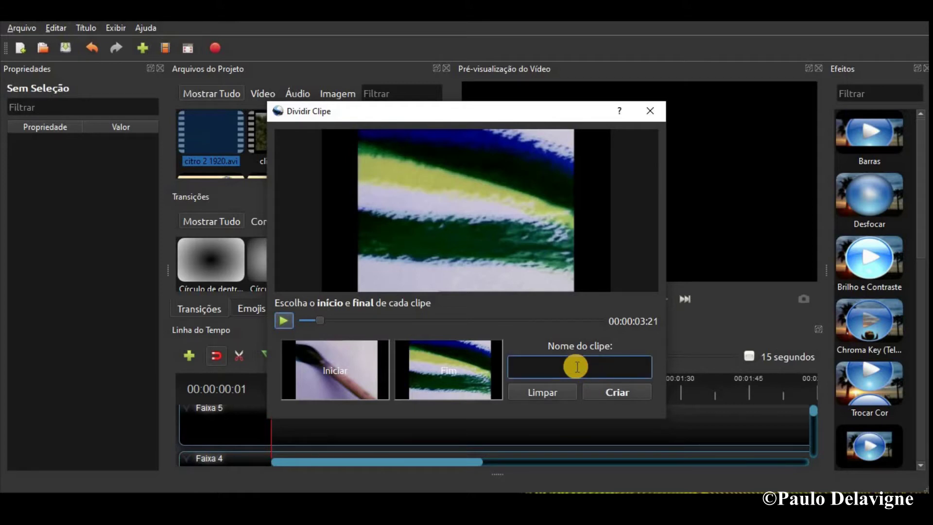
pyautogui.write('1')
pyautogui.click(615, 392)
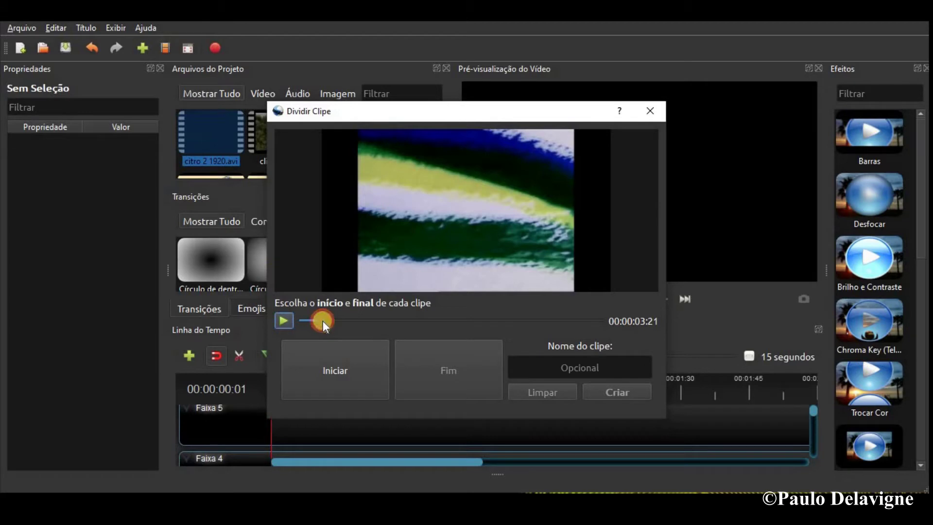
# - Create a second clip named 2 running from 00:00:06:28 to 00:00:17:06 of the same video
pyautogui.moveTo(322, 320); pyautogui.dragTo(336, 323)
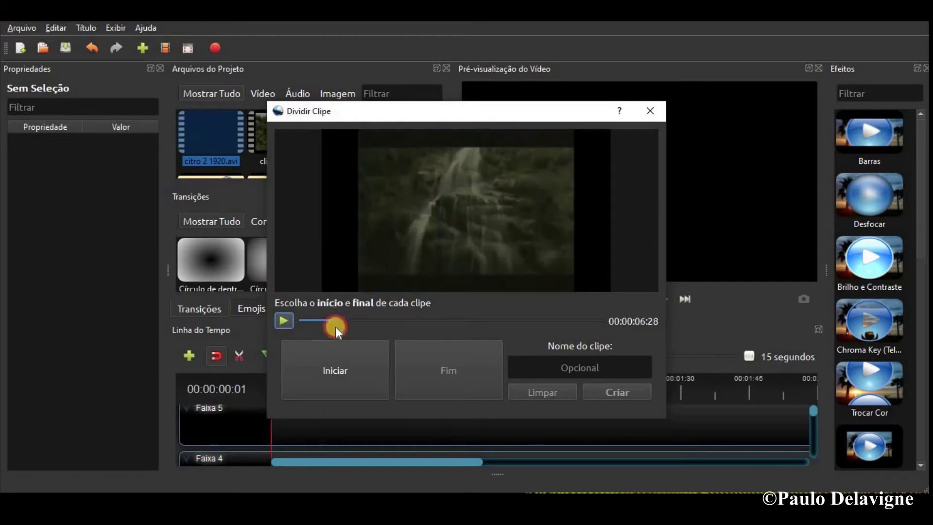
pyautogui.click(334, 368)
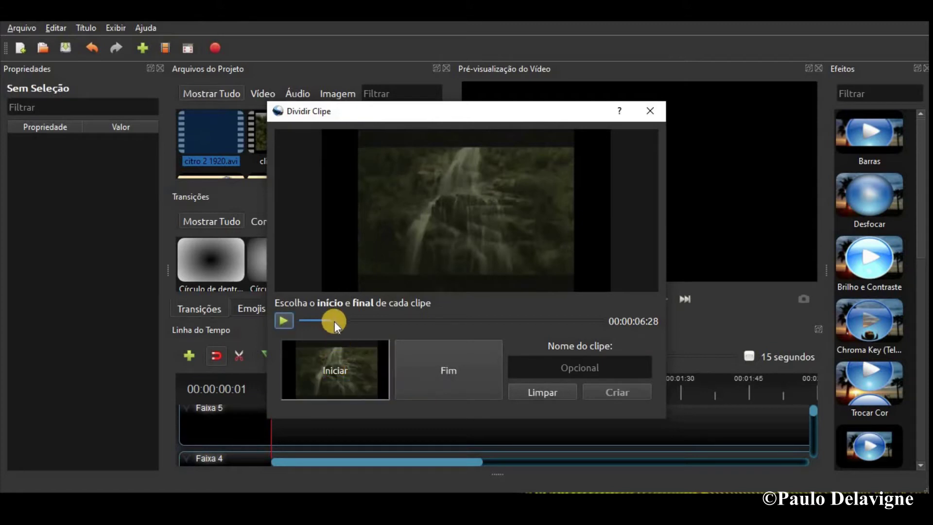
pyautogui.moveTo(338, 320); pyautogui.dragTo(383, 321)
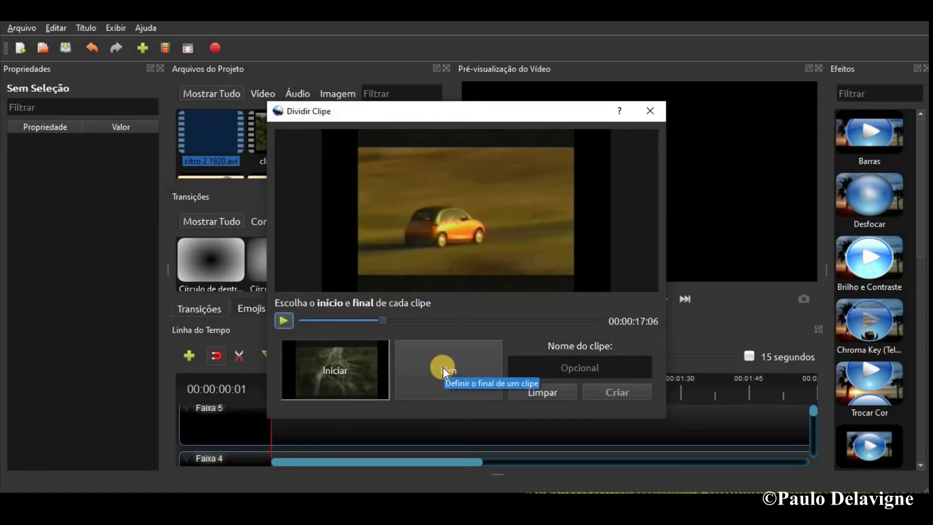
pyautogui.click(443, 369)
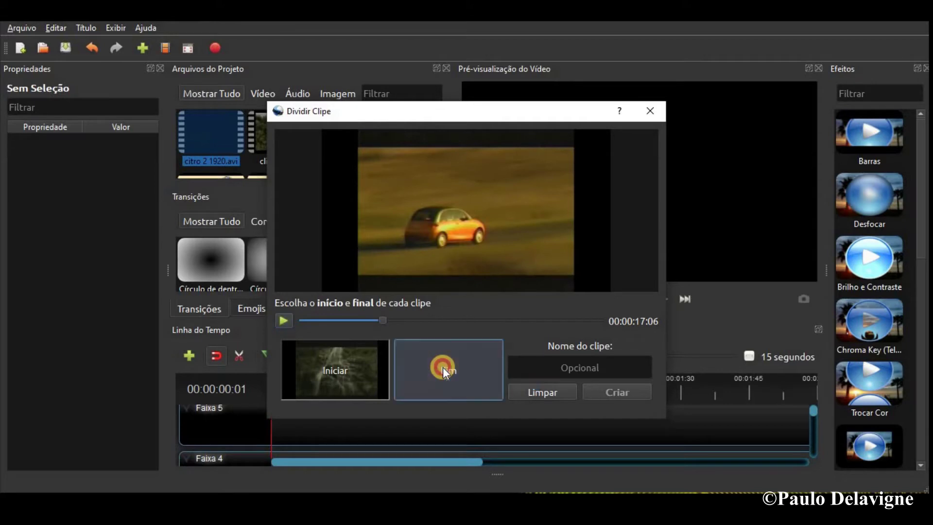
pyautogui.click(580, 367)
pyautogui.write('2')
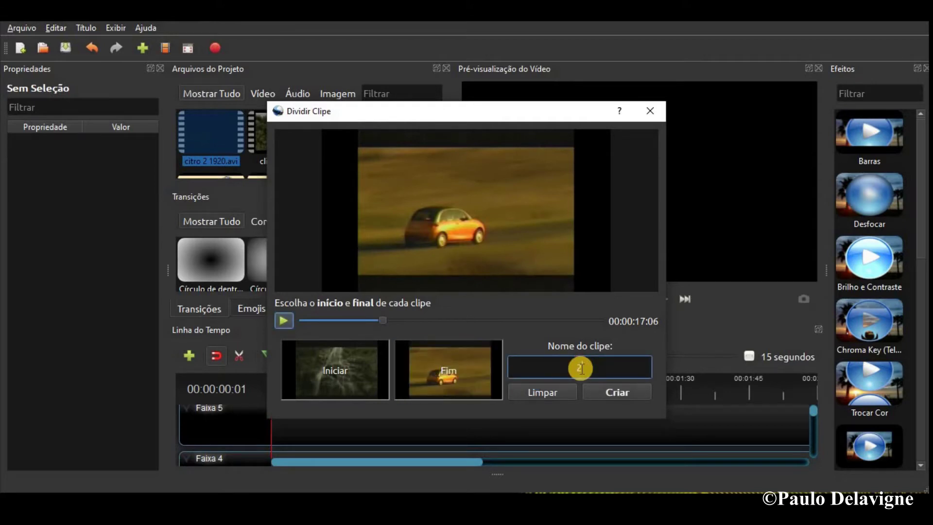
pyautogui.click(617, 392)
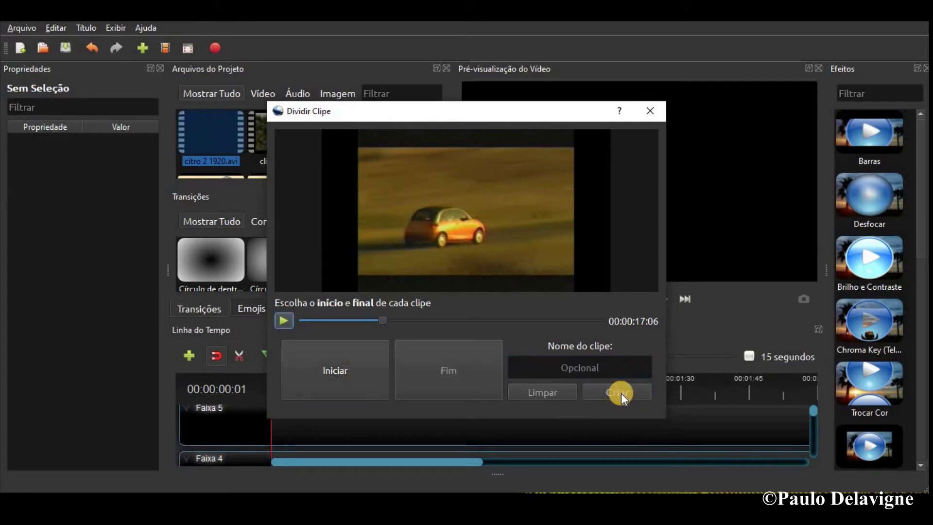
# - Create a third clip named 3 running from 00:00:23:02 to 00:00:30:12, and close the Split Clip dialog
pyautogui.moveTo(383, 321); pyautogui.dragTo(411, 328)
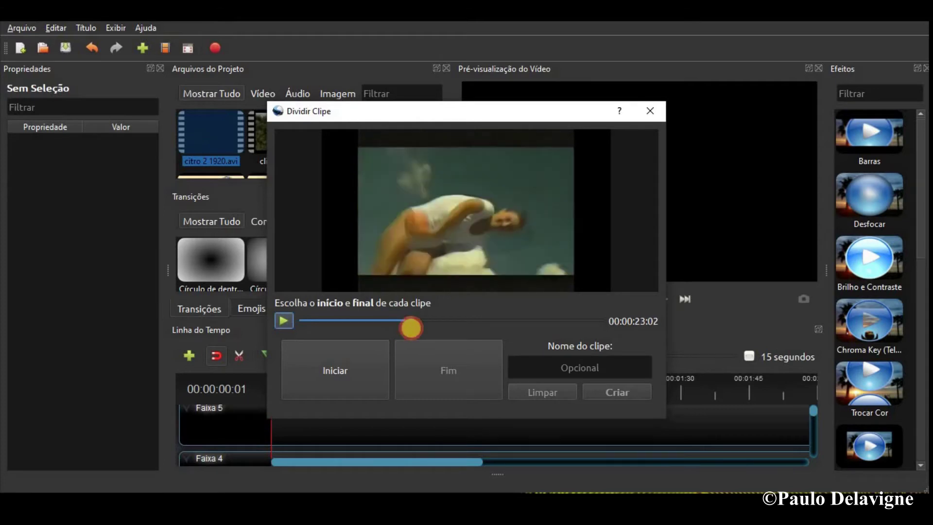
pyautogui.click(339, 372)
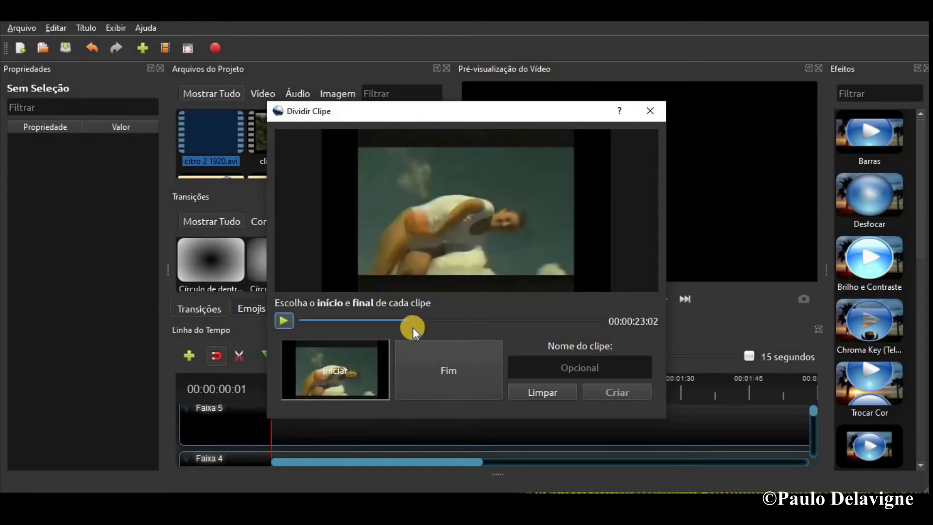
pyautogui.moveTo(412, 322); pyautogui.dragTo(445, 331)
pyautogui.click(450, 375)
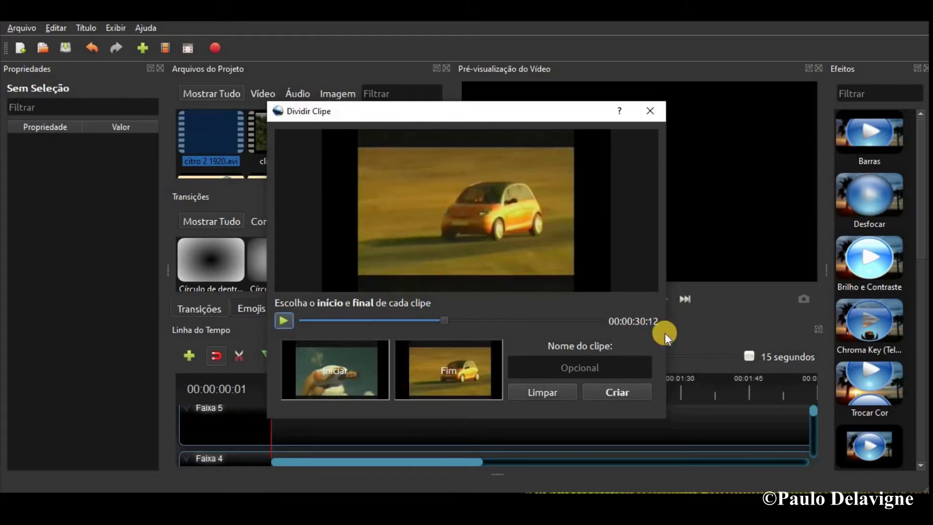
pyautogui.click(592, 367)
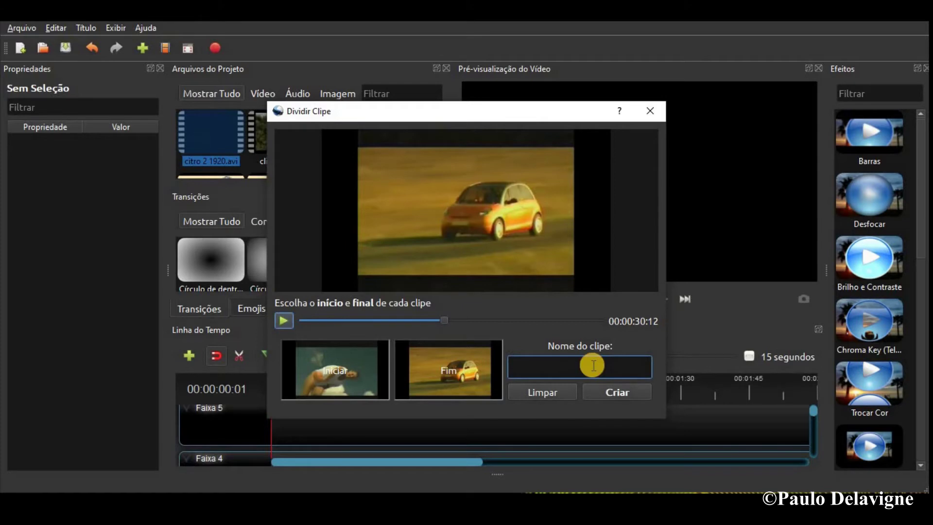
pyautogui.write('3')
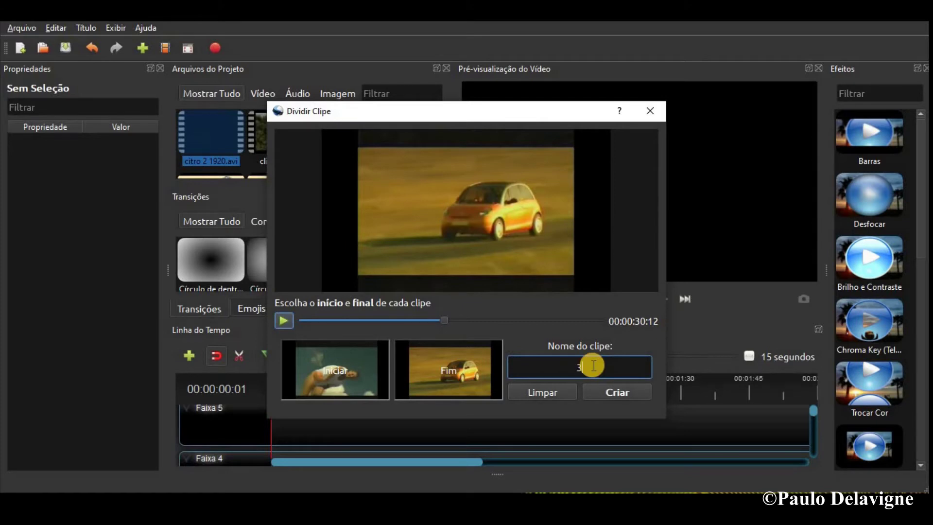
pyautogui.click(612, 390)
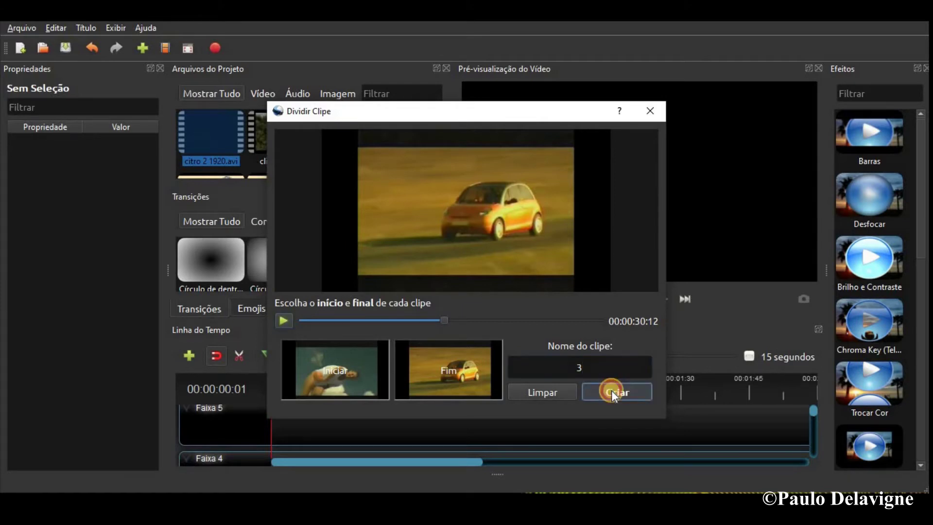
pyautogui.click(653, 113)
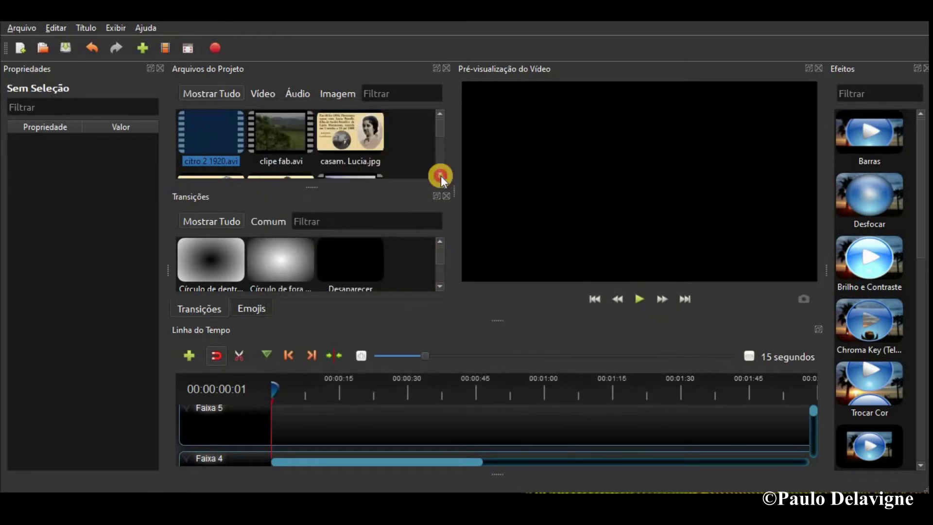
# - Select clips 1, 2 and 3 together in the project files and open the settings for adding them to the timeline
pyautogui.click(440, 175)
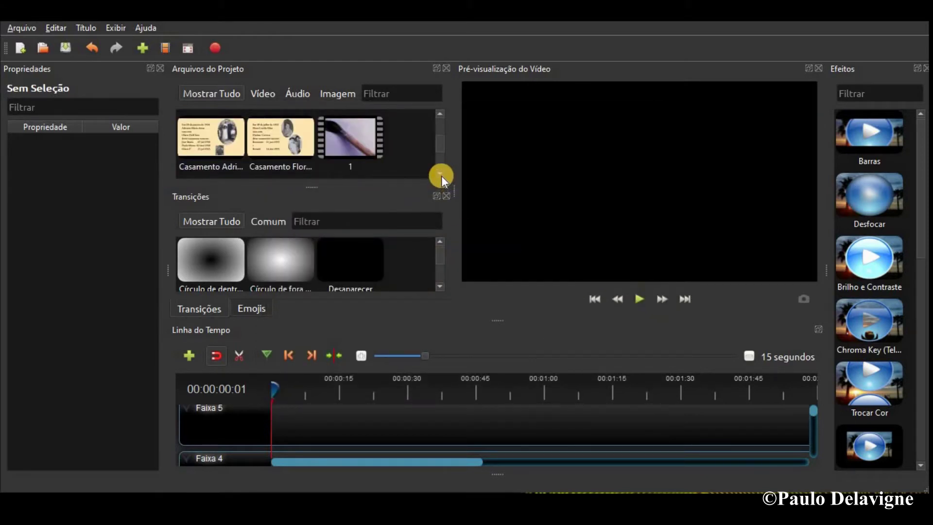
pyautogui.click(440, 174)
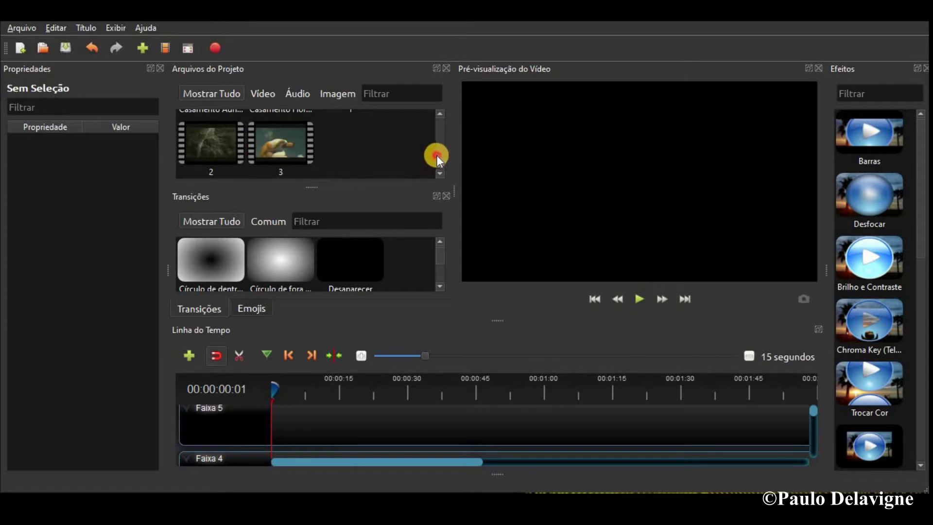
pyautogui.moveTo(436, 156)
pyautogui.mouseDown()
pyautogui.moveTo(441, 145)
pyautogui.moveTo(444, 163)
pyautogui.mouseUp()
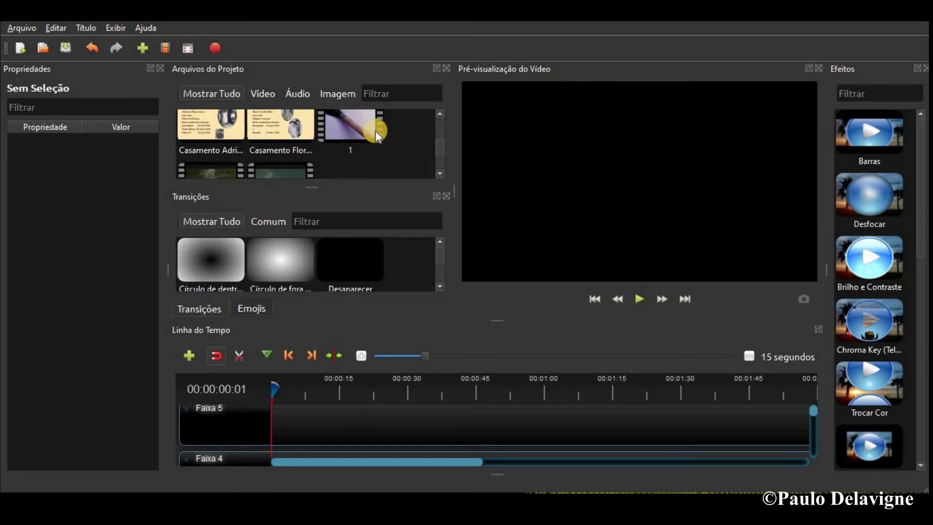
pyautogui.click(351, 124)
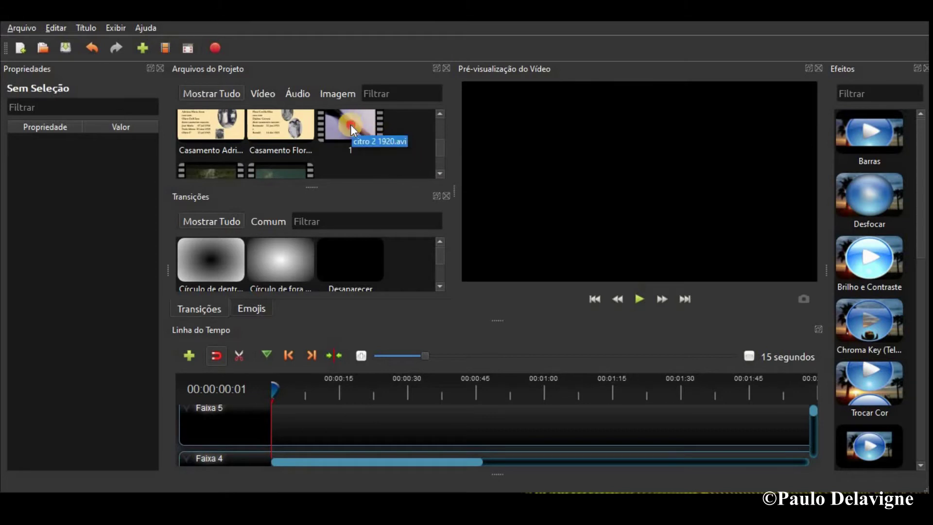
pyautogui.scroll(1, 439, 173)
pyautogui.click(445, 174)
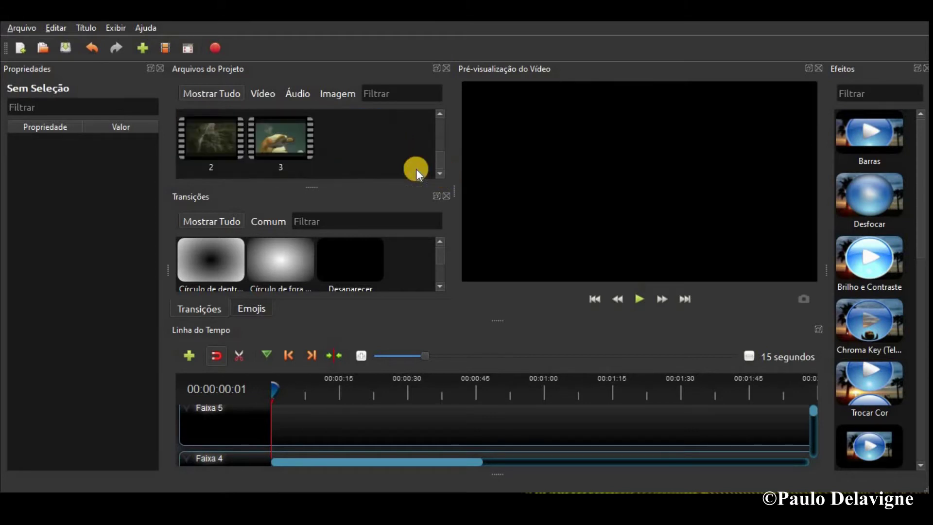
pyautogui.click(227, 139)
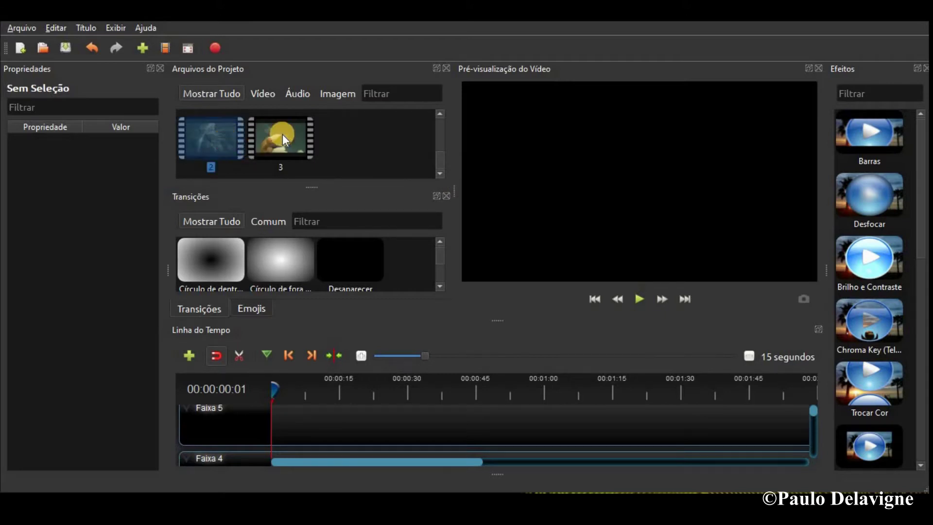
pyautogui.keyDown('ctrl'); pyautogui.click(284, 133); pyautogui.keyUp('ctrl')
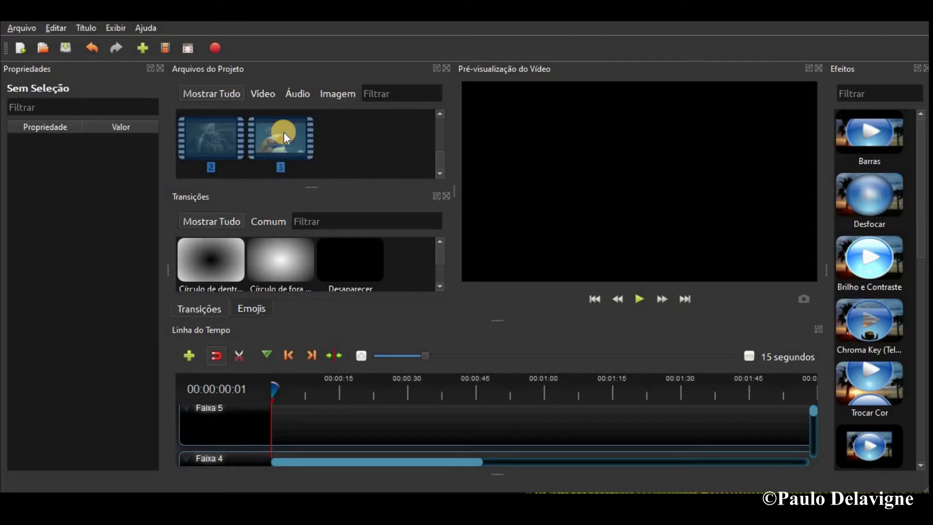
pyautogui.moveTo(437, 160); pyautogui.dragTo(434, 153)
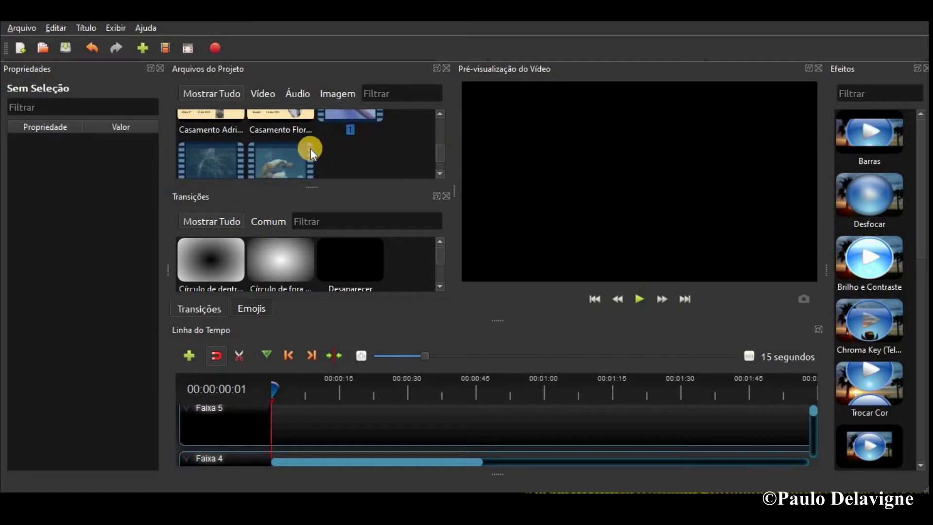
pyautogui.rightClick(270, 139)
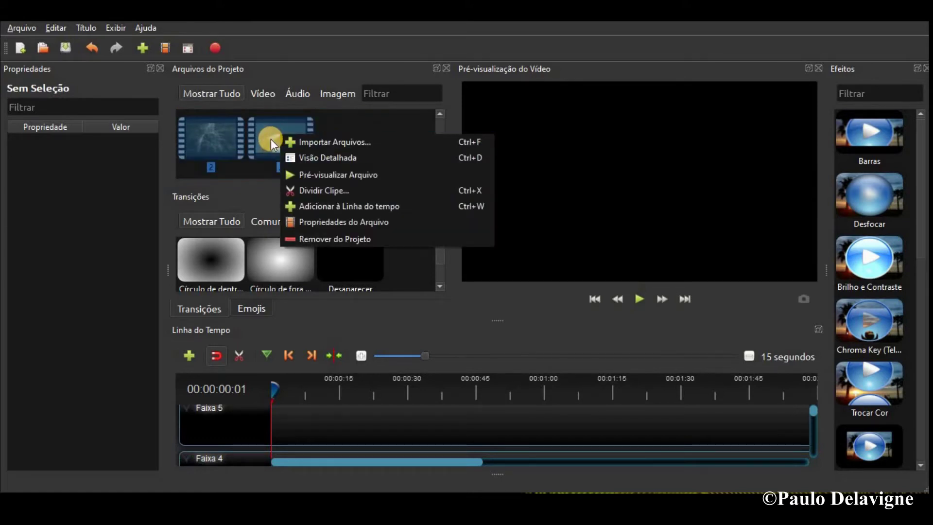
pyautogui.click(335, 208)
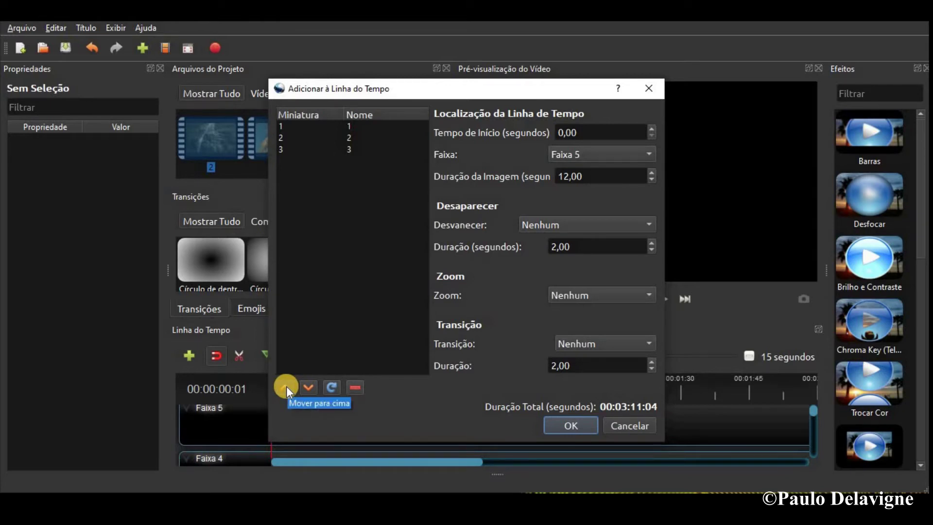
# - Move clip 3 to the first place in the list of clips for the timeline
pyautogui.click(349, 148)
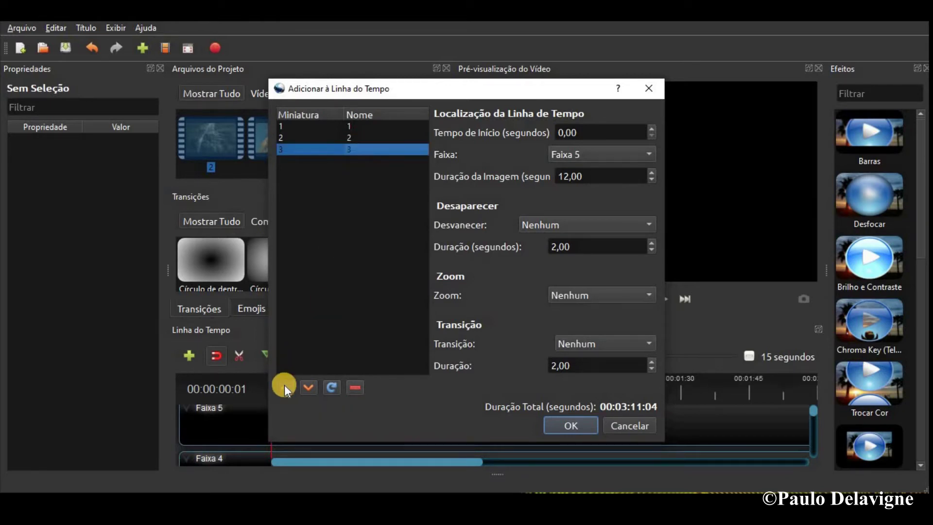
pyautogui.click(284, 386)
pyautogui.click(284, 386)
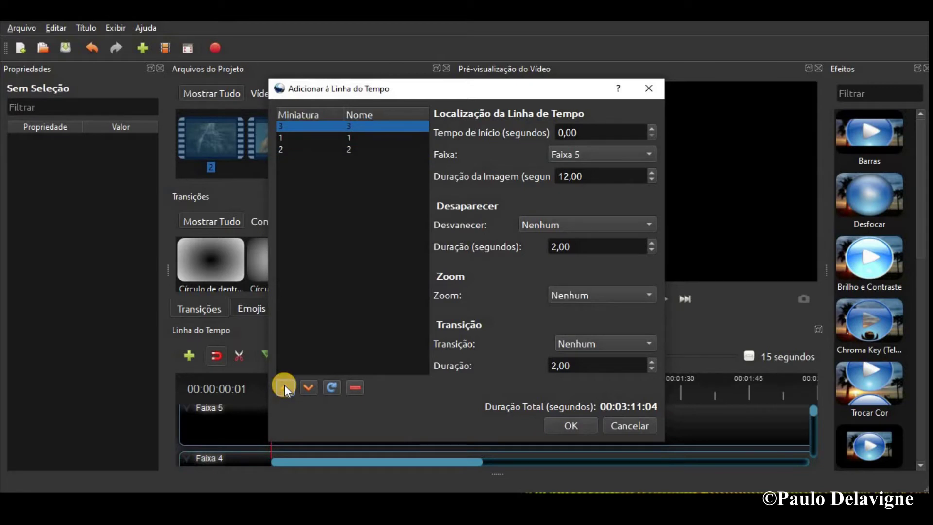
# - Move clip 3 to the end of the list, shuffle the clips until the order is 1, 2, 3, and select clip 3
pyautogui.doubleClick(304, 388)
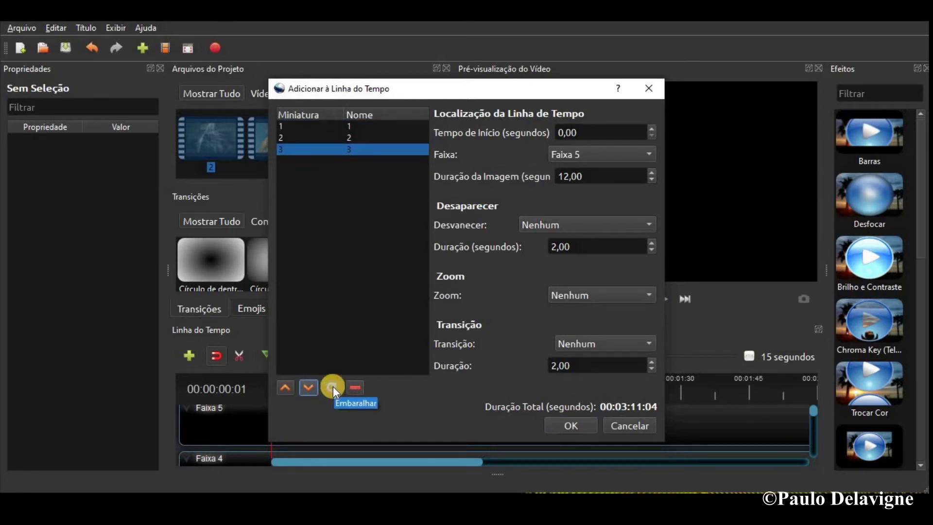
pyautogui.click(332, 387)
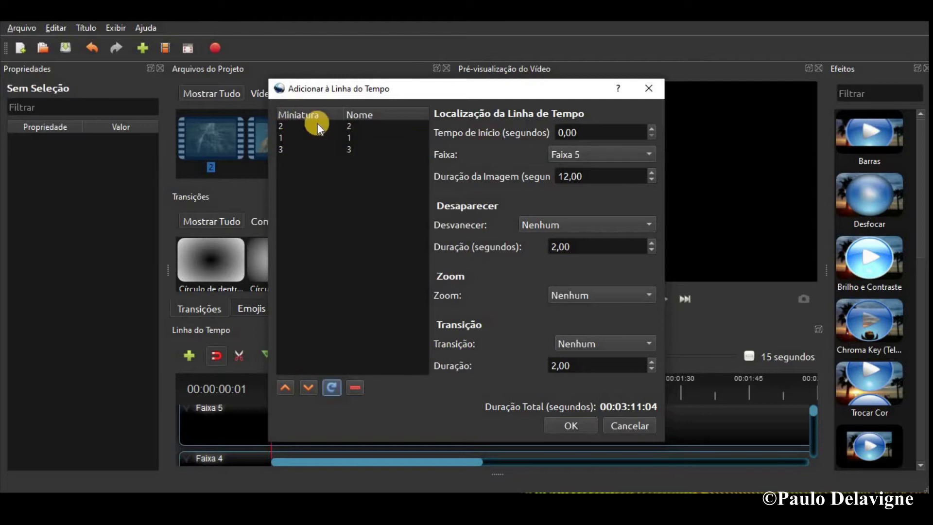
pyautogui.click(330, 387)
pyautogui.click(332, 388)
pyautogui.click(351, 149)
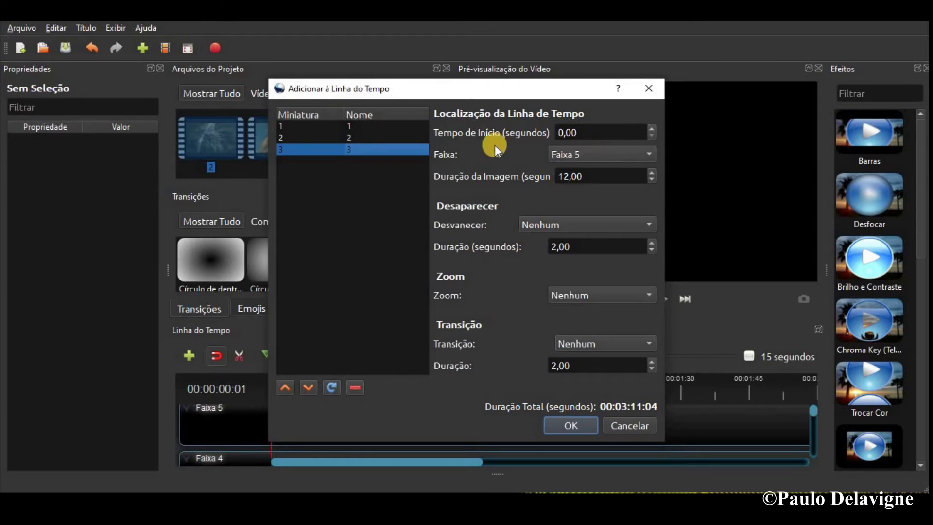
# - Keep Faixa 5 as the target track and review the available fade options without choosing one
pyautogui.click(648, 156)
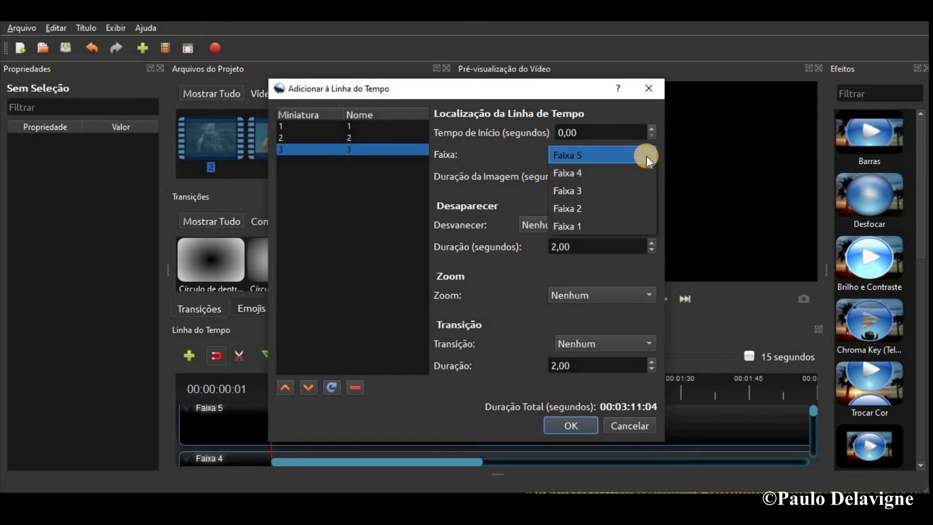
pyautogui.click(581, 157)
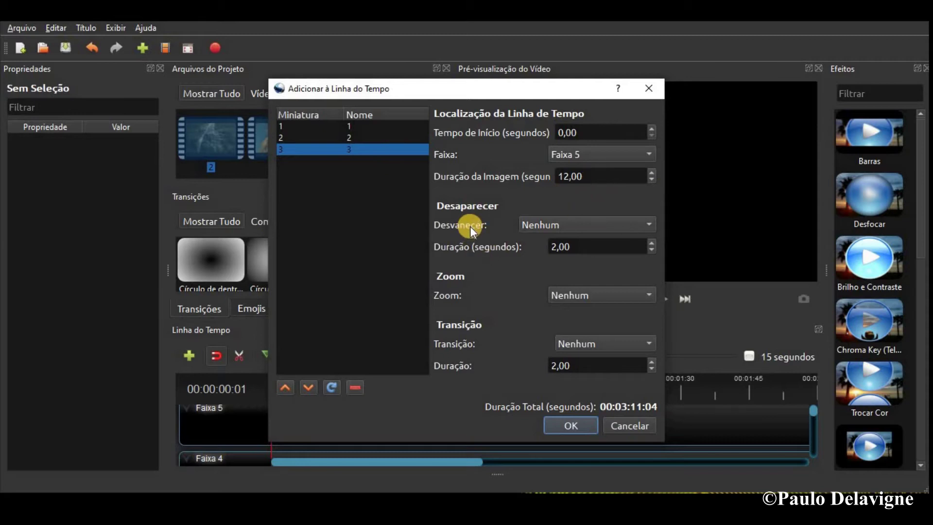
pyautogui.click(646, 223)
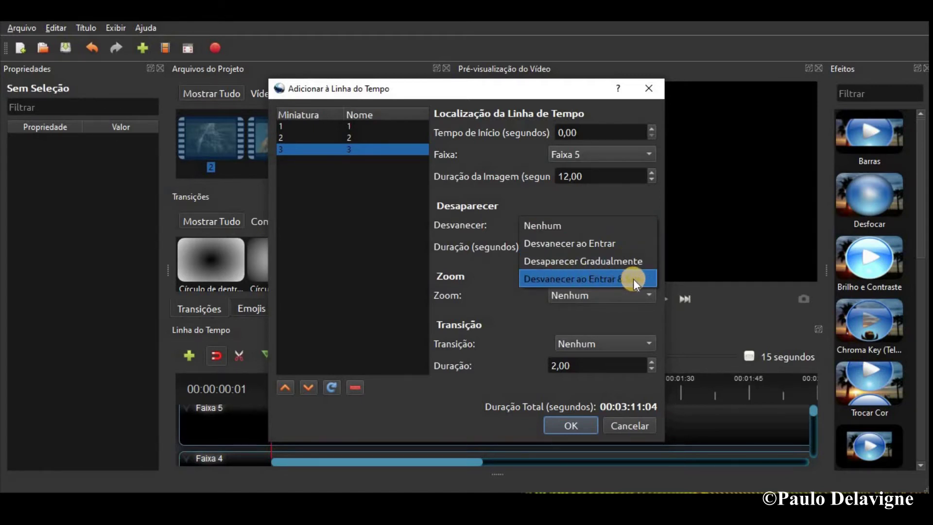
pyautogui.click(477, 280)
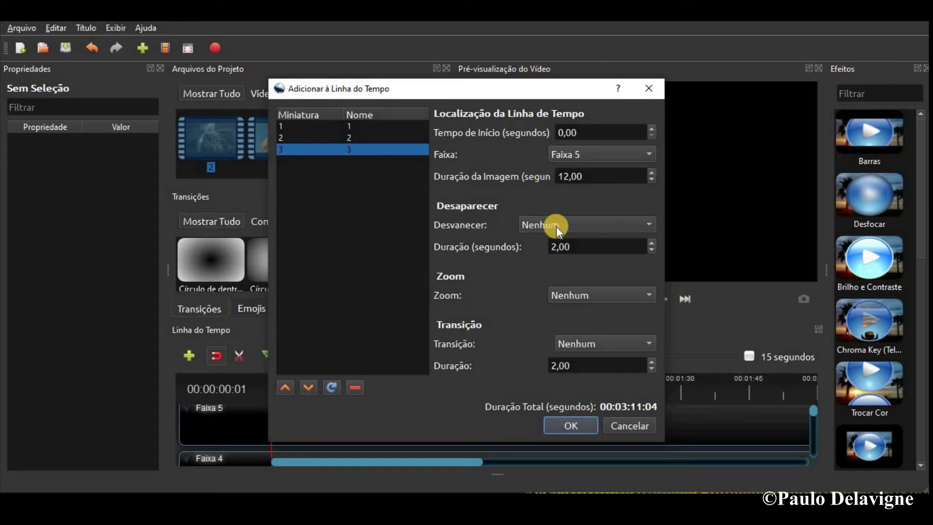
# - Try the Desaparecer Gradualmente fade, look through the transition options, and set the fade back to Nenhum
pyautogui.click(646, 224)
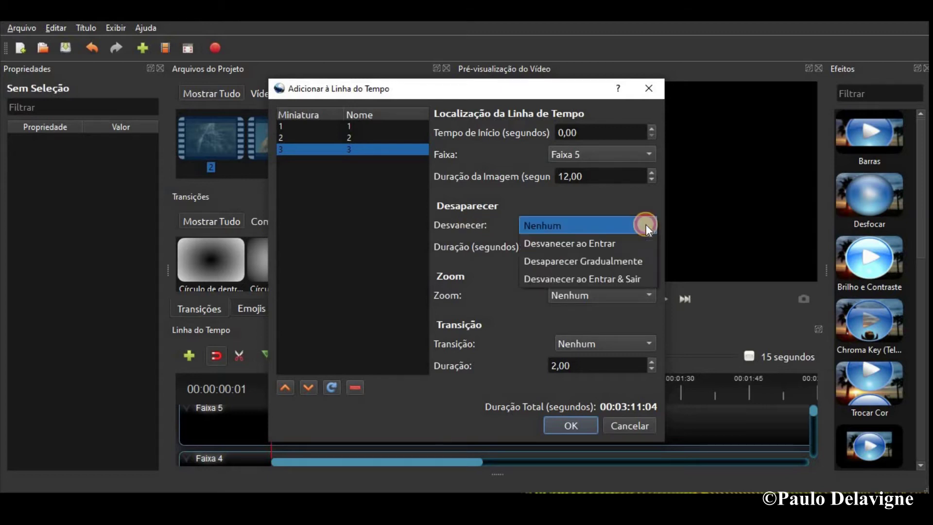
pyautogui.click(560, 265)
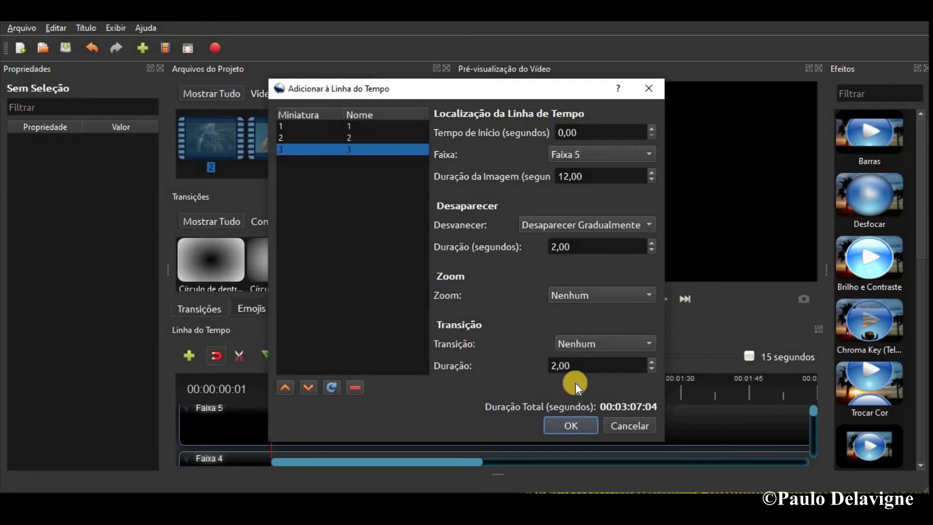
pyautogui.click(649, 343)
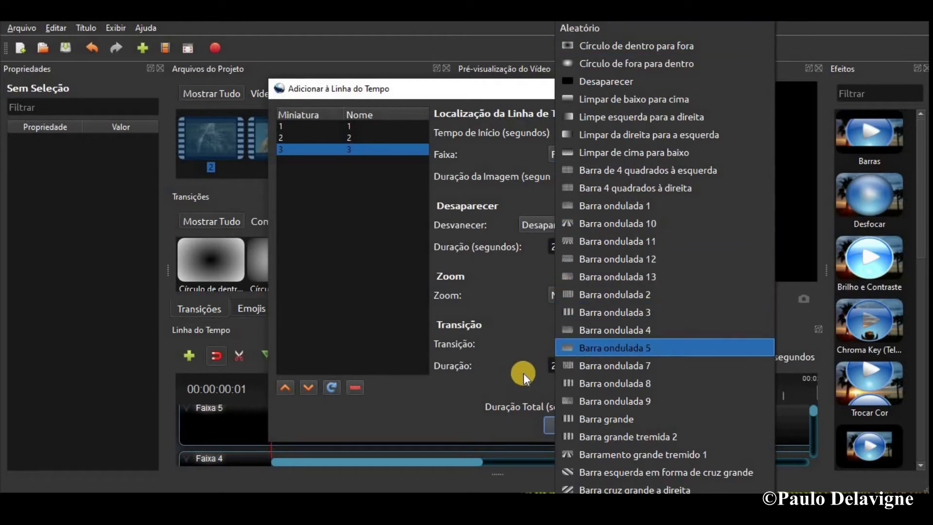
pyautogui.click(497, 279)
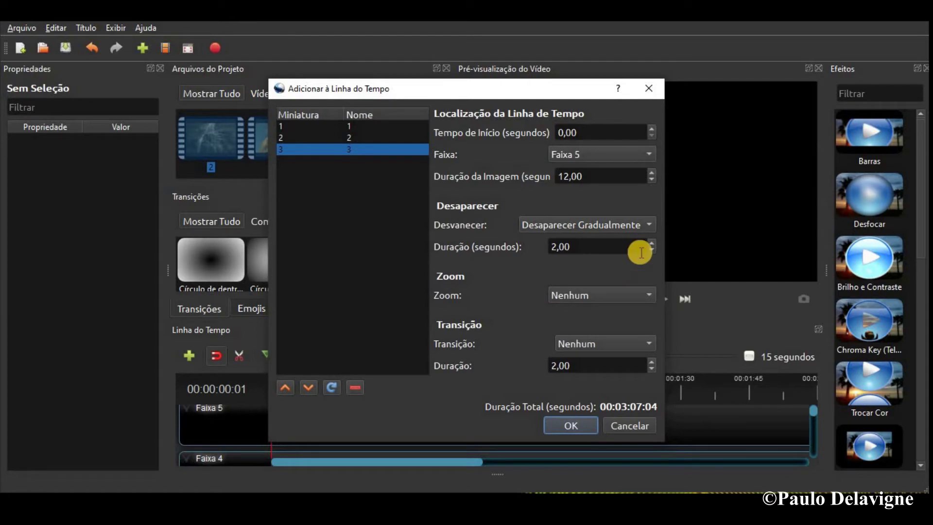
pyautogui.click(632, 224)
pyautogui.click(546, 240)
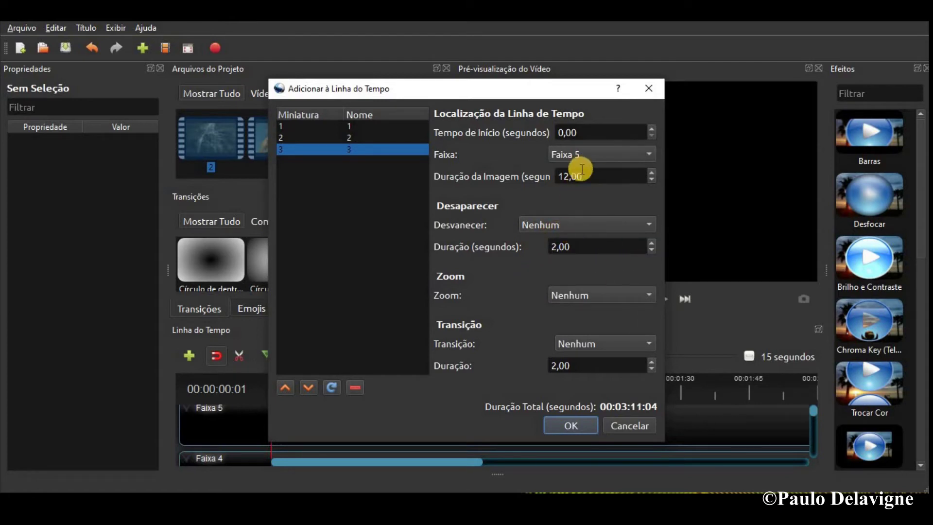
# - Set the start time to 5 seconds and add the three clips to the timeline
pyautogui.moveTo(585, 130); pyautogui.dragTo(547, 130)
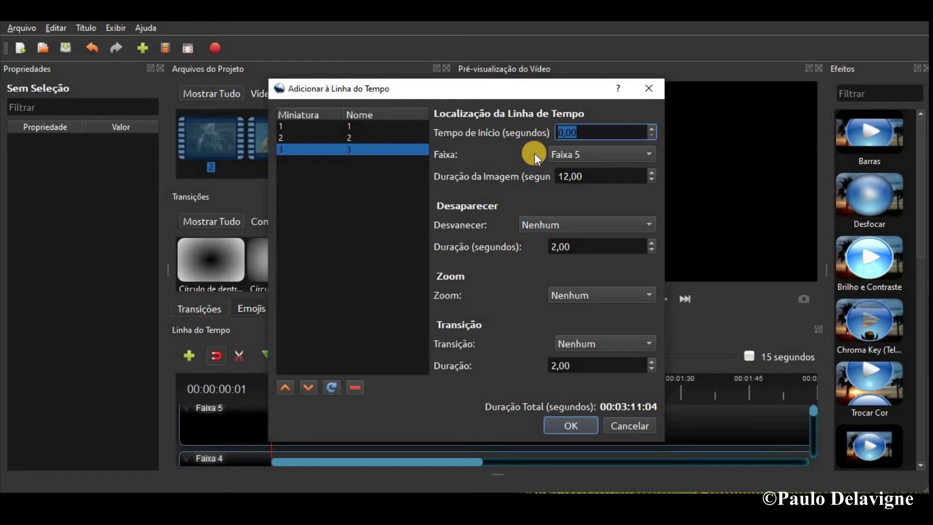
pyautogui.write('5')
pyautogui.click(572, 424)
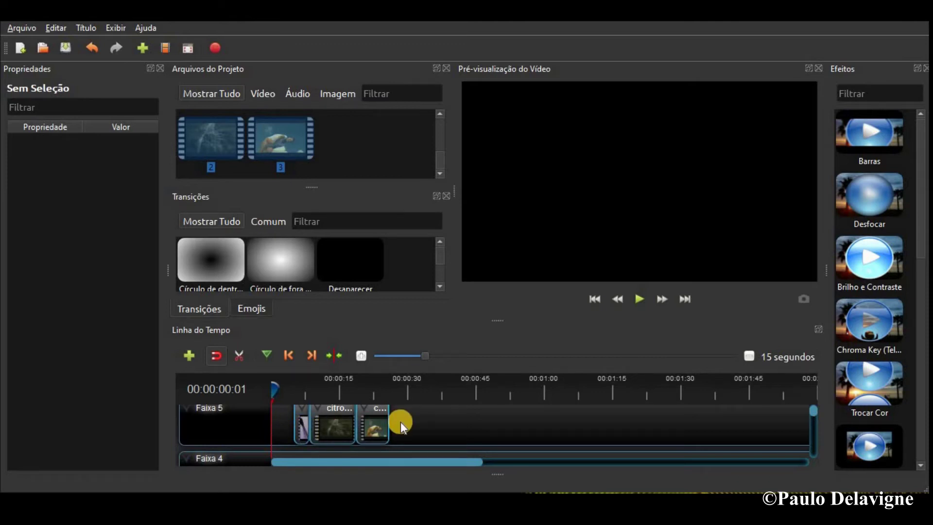
# - Play the timeline from shortly before the first clip to preview the added clips, and pause during the second clip
pyautogui.click(287, 392)
pyautogui.click(639, 299)
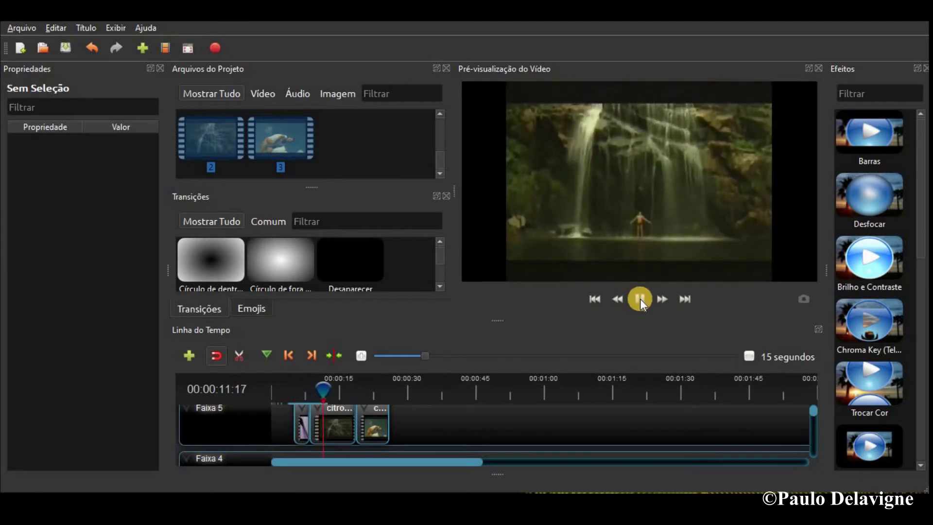
pyautogui.click(640, 299)
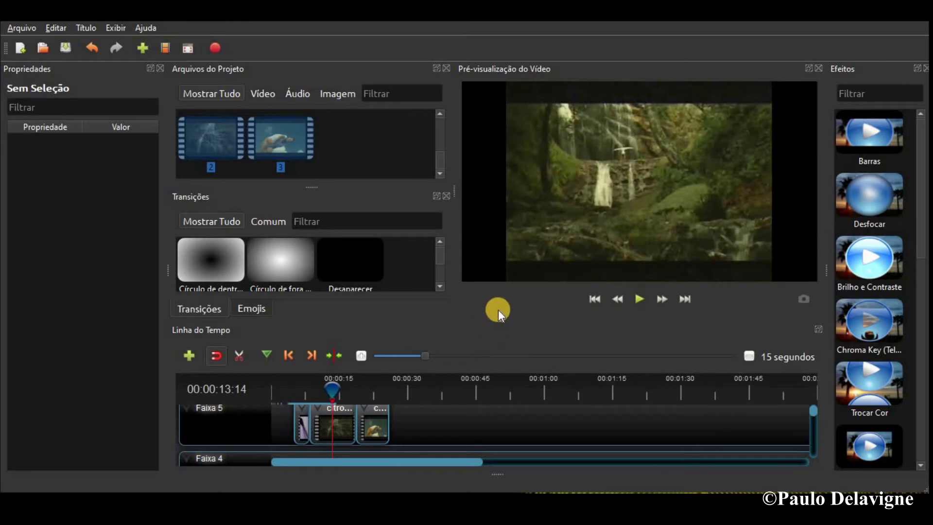
# - Select all three clips on Faixa 5 together and remove them from the timeline
pyautogui.moveTo(402, 414); pyautogui.dragTo(279, 450)
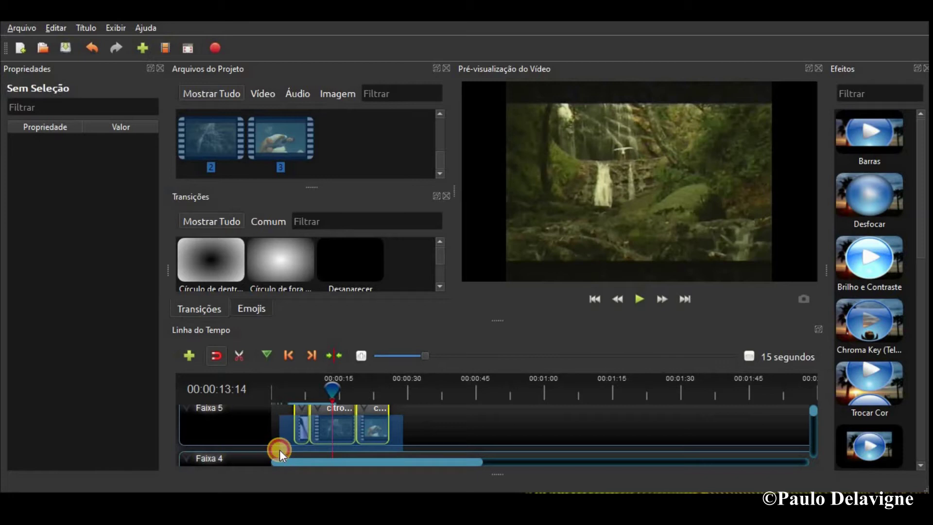
pyautogui.moveTo(279, 450); pyautogui.dragTo(279, 450)
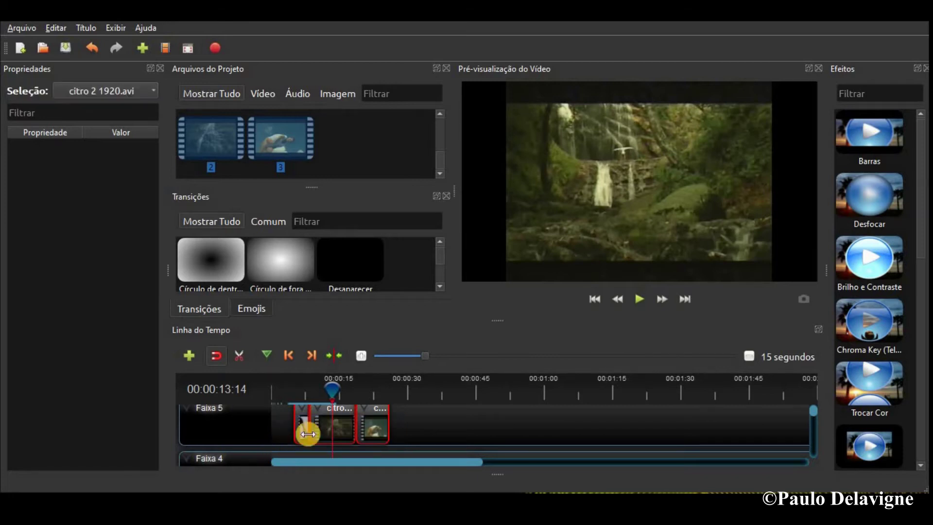
pyautogui.rightClick(370, 420)
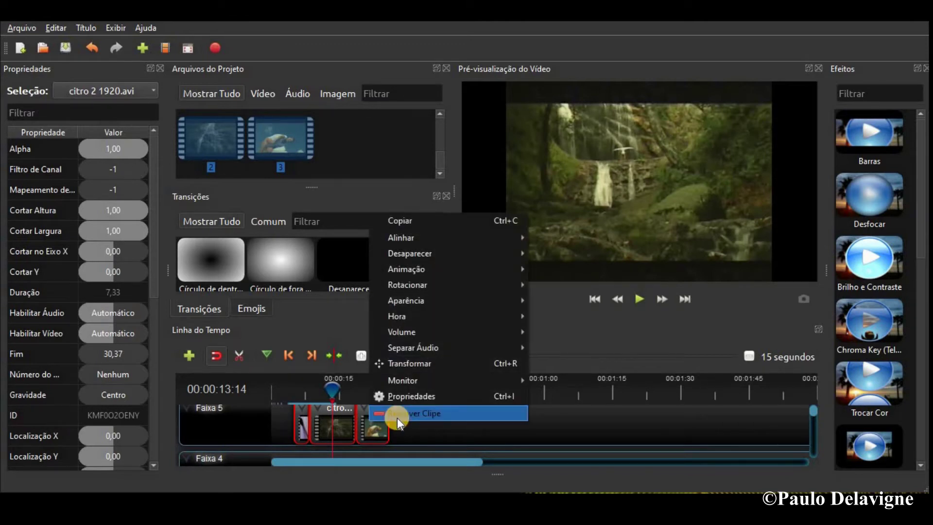
pyautogui.click(398, 413)
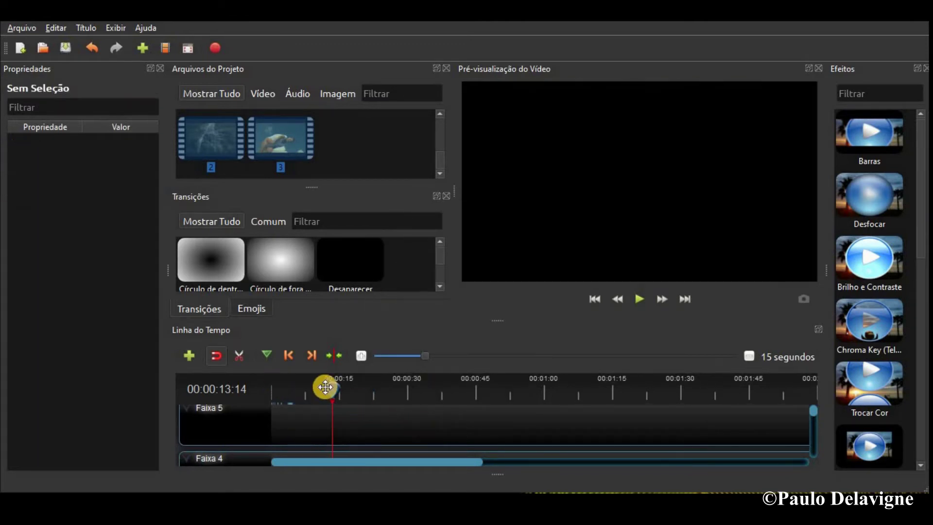
# - Return the playhead to the start and place clipe fab.avi on Faixa 5 at about 27 seconds
pyautogui.click(597, 299)
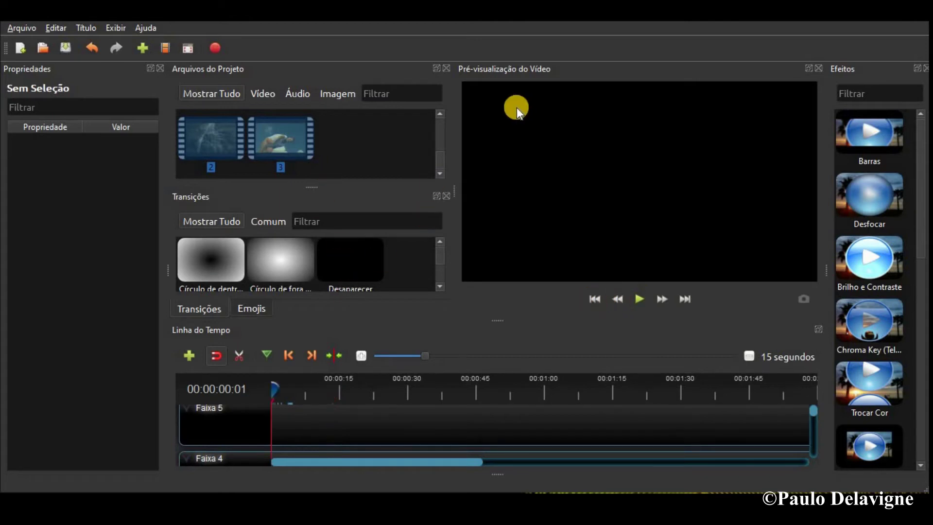
pyautogui.moveTo(438, 157); pyautogui.dragTo(439, 120)
pyautogui.moveTo(281, 134); pyautogui.dragTo(395, 416)
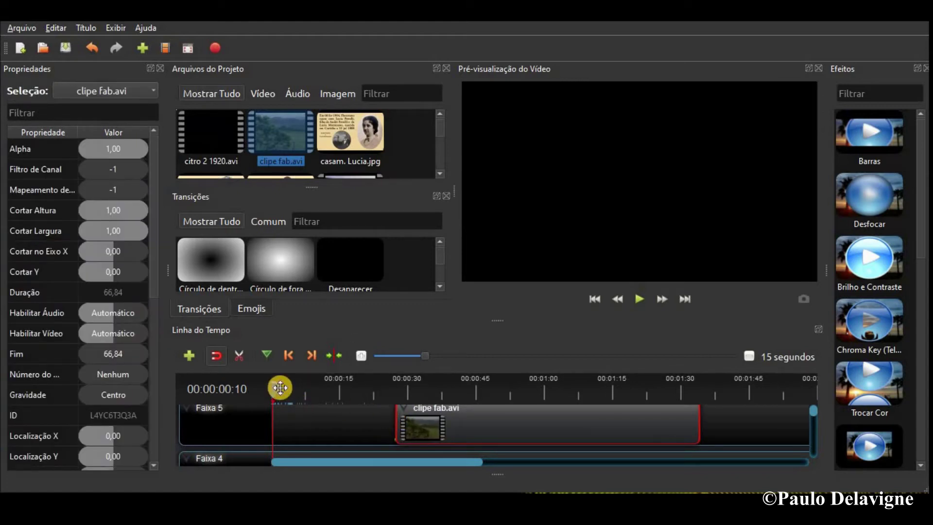
# - Trim both edges of clipe fab.avi so it runs from about 00:00:40 to about 00:01:00, using the playhead as the end guide
pyautogui.moveTo(271, 387); pyautogui.dragTo(543, 393)
pyautogui.click(542, 392)
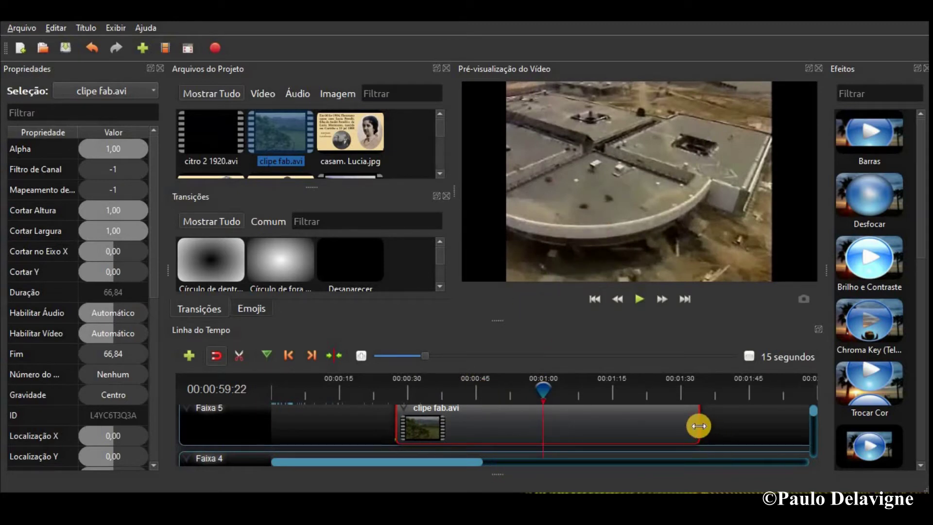
pyautogui.moveTo(699, 426); pyautogui.dragTo(546, 427)
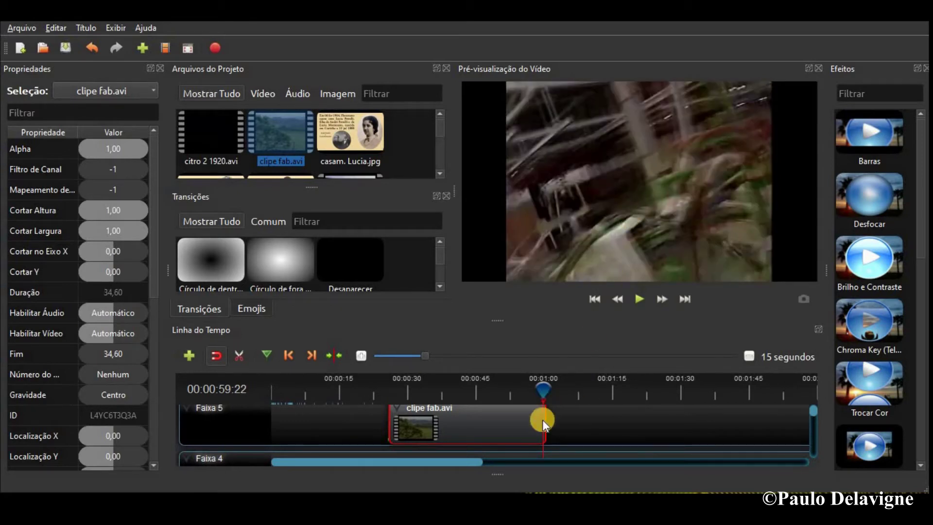
pyautogui.moveTo(543, 392); pyautogui.dragTo(546, 391)
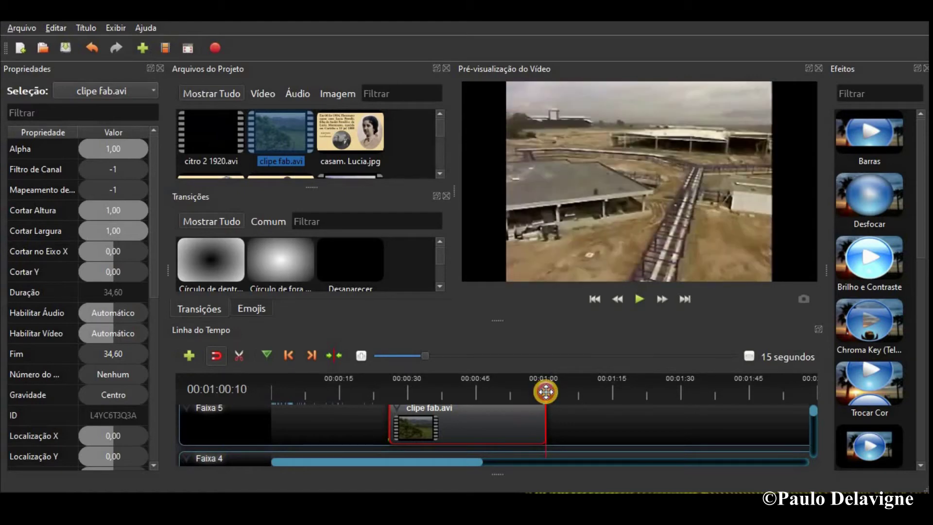
pyautogui.moveTo(388, 433); pyautogui.dragTo(456, 432)
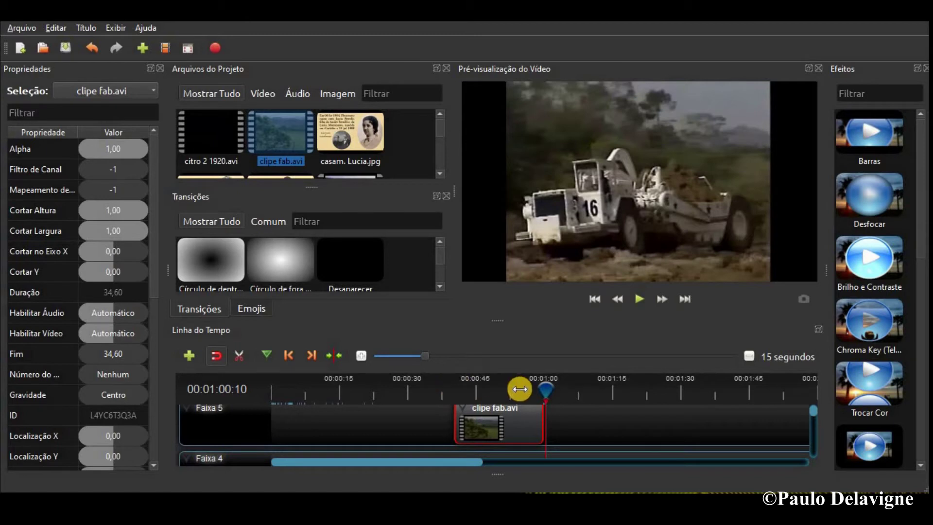
# - Preview the trimmed clipe fab.avi from its start at about 00:00:40, skip ahead near its end, and stop playback
pyautogui.moveTo(550, 388); pyautogui.dragTo(453, 391)
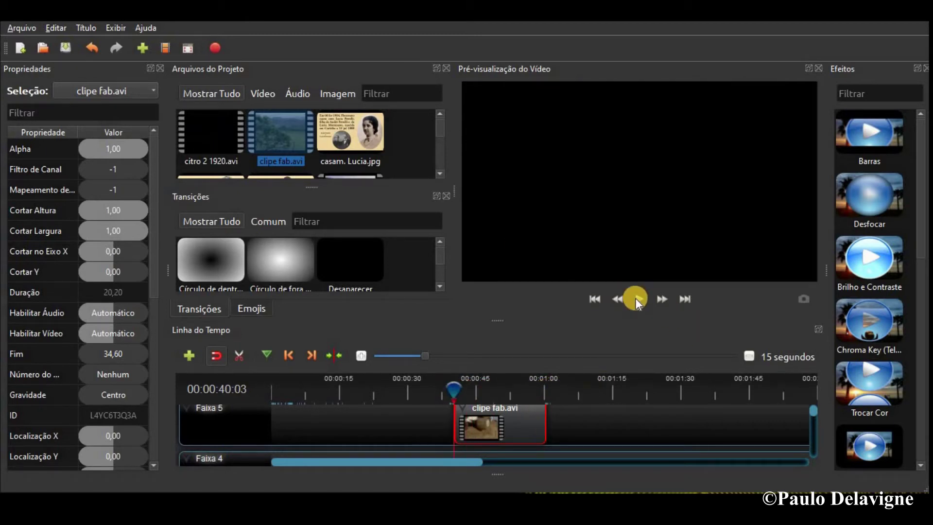
pyautogui.click(635, 299)
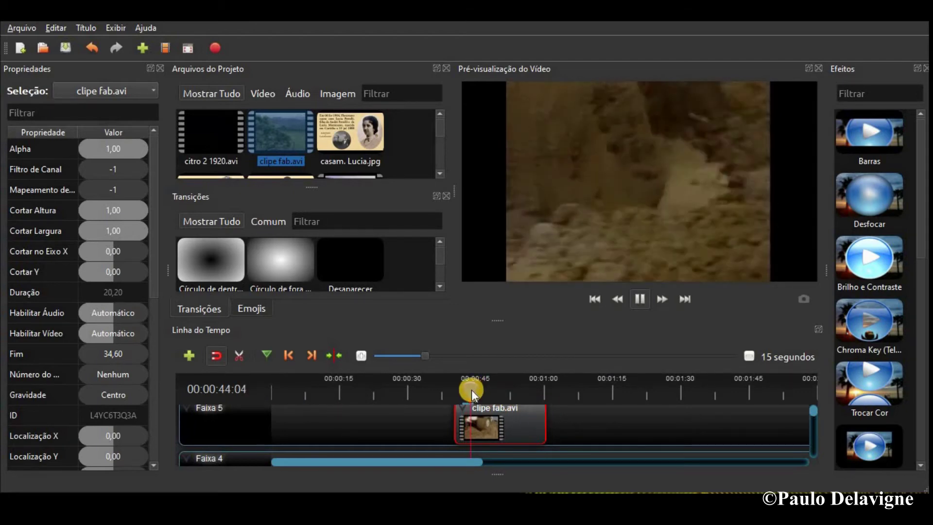
pyautogui.moveTo(471, 391); pyautogui.dragTo(537, 390)
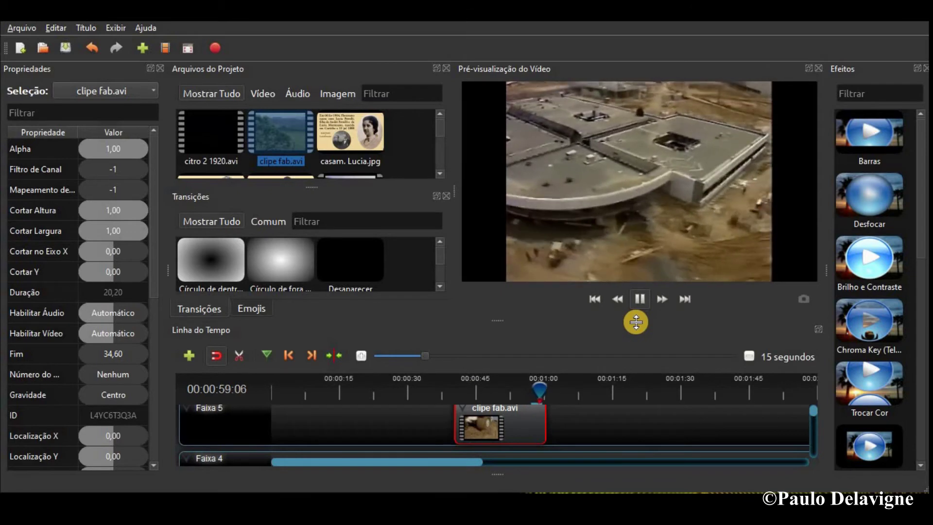
pyautogui.press('space')
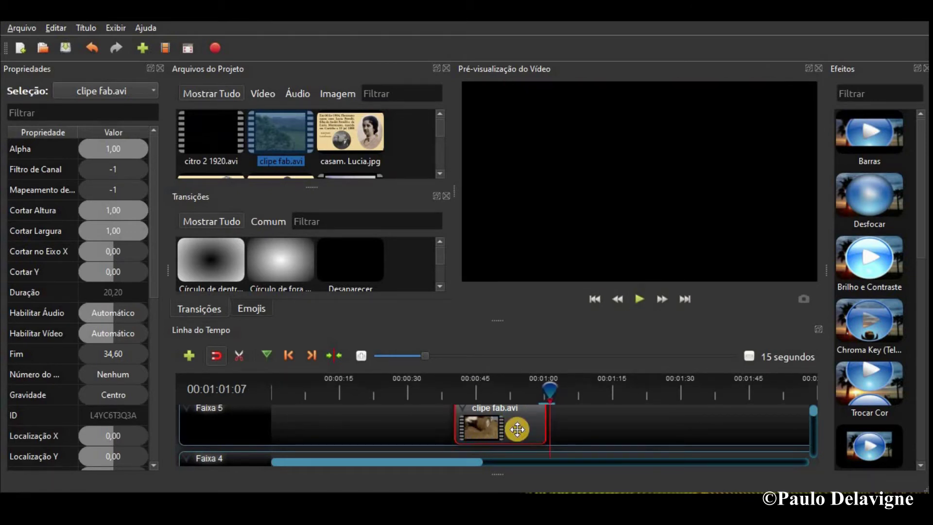
# - Delete clipe fab.avi from the timeline and place citro 2 1920.avi on Faixa 5 at about 28 seconds
pyautogui.press('Delete')
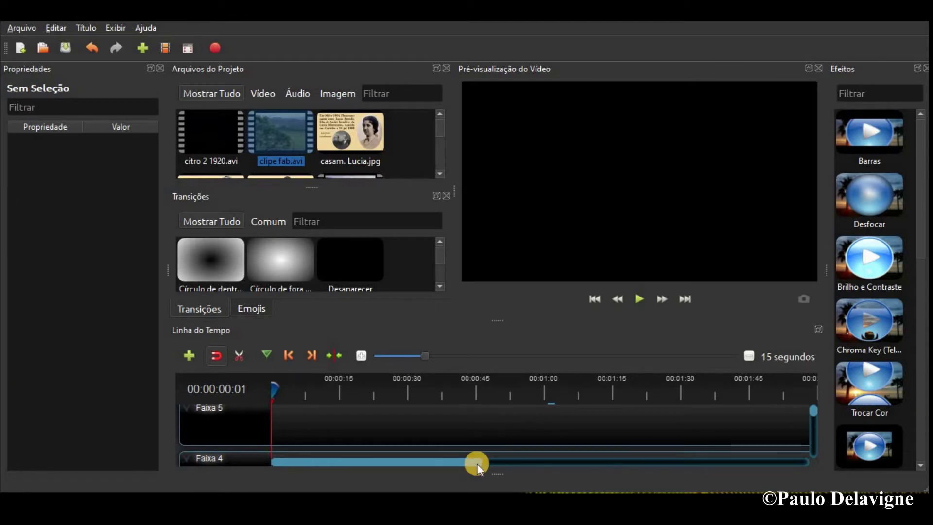
pyautogui.moveTo(210, 134); pyautogui.dragTo(401, 429)
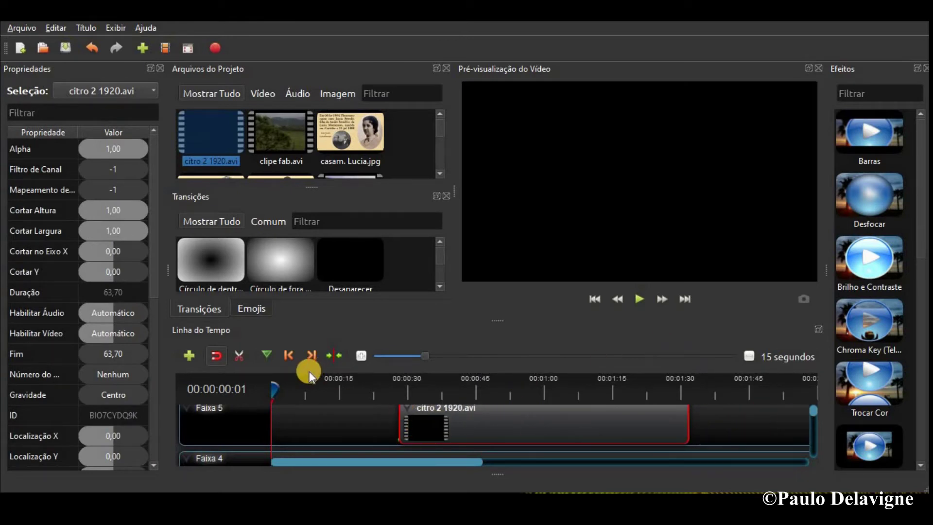
# - Cut citro 2 1920.avi at 00:00:48:01, keeping only the left side (Manter Lado Esquerdo)
pyautogui.moveTo(273, 388); pyautogui.dragTo(489, 388)
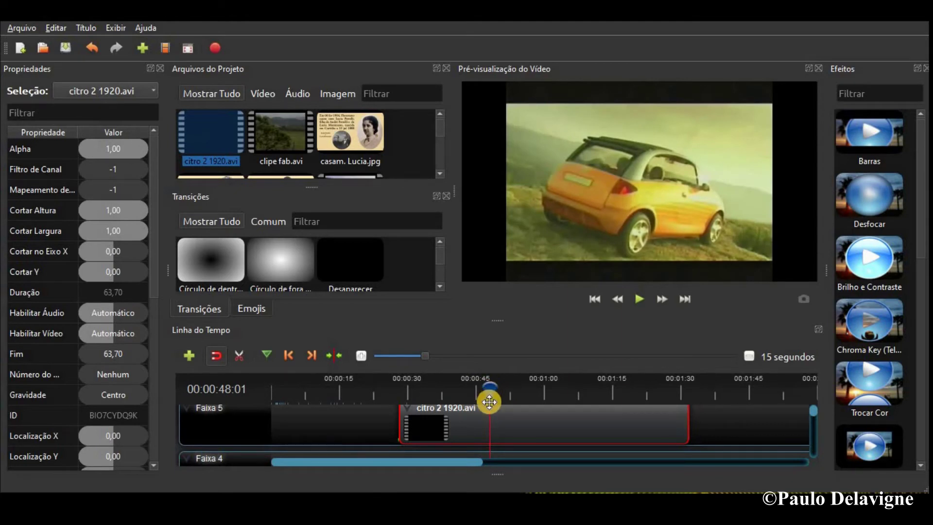
pyautogui.rightClick(490, 399)
pyautogui.moveTo(518, 408)
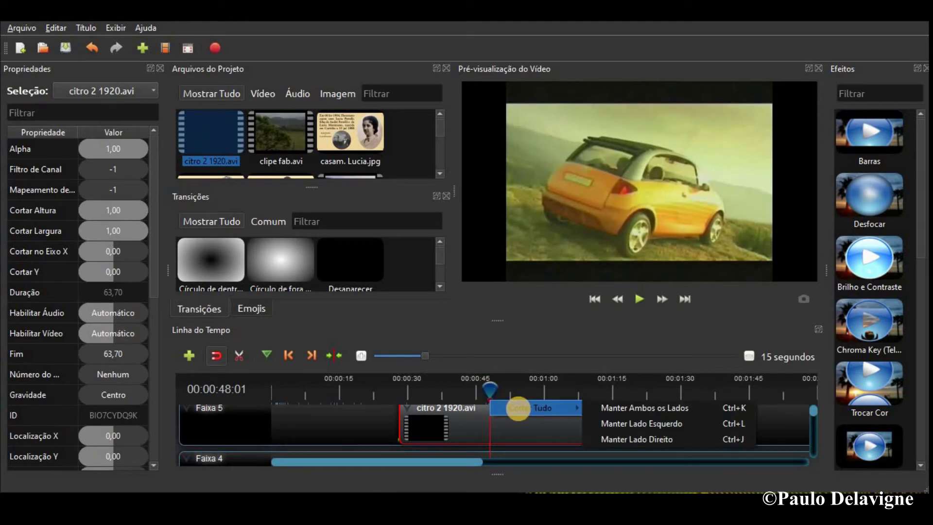
pyautogui.click(631, 425)
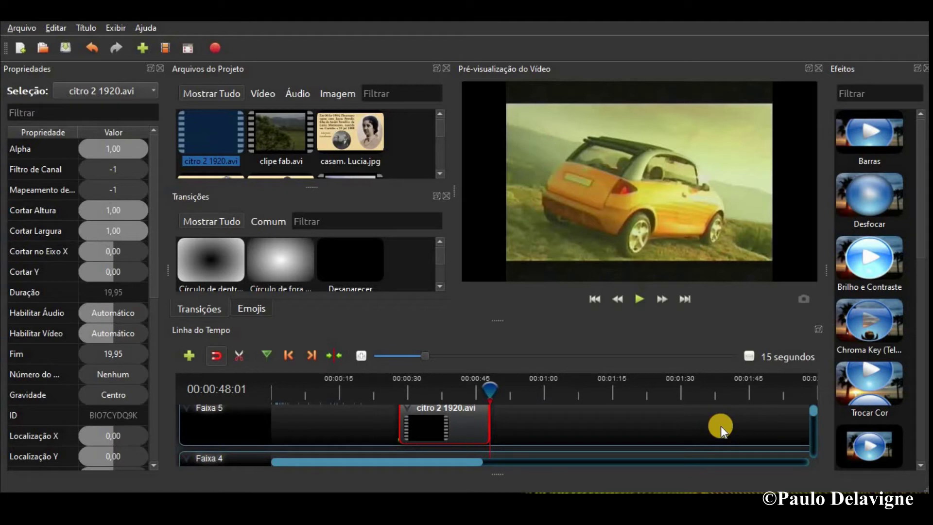
# - Undo the last cut and cut citro 2 1920.avi at 00:00:48:01, keeping only the right side (Manter Lado Direito)
pyautogui.hotkey('ctrl', 'z')
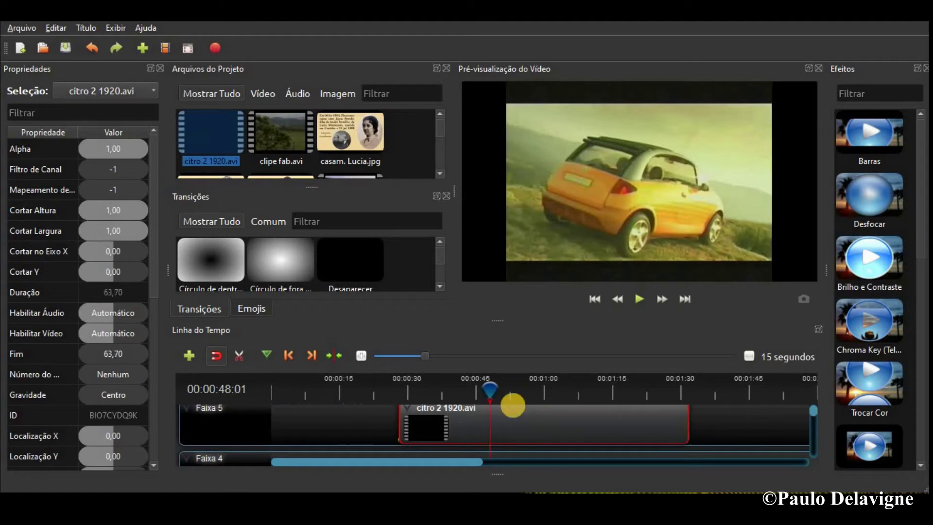
pyautogui.rightClick(491, 400)
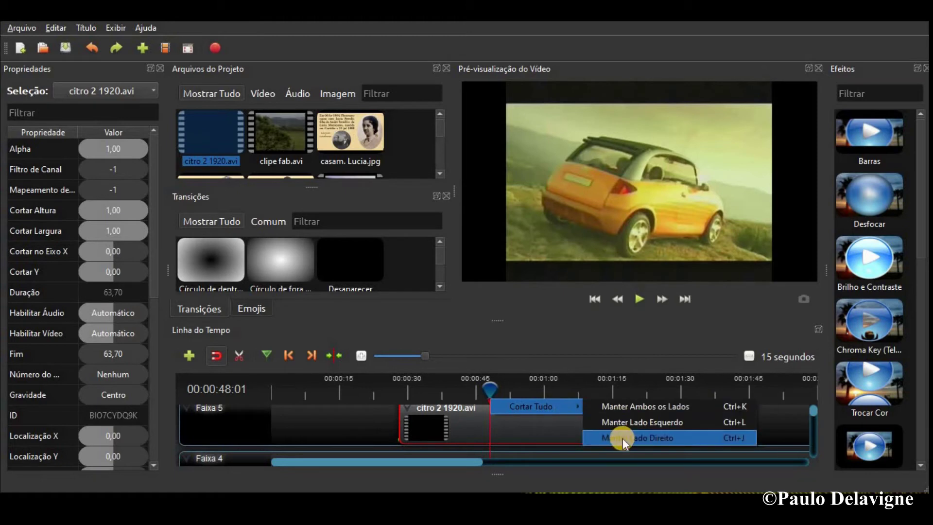
pyautogui.click(623, 438)
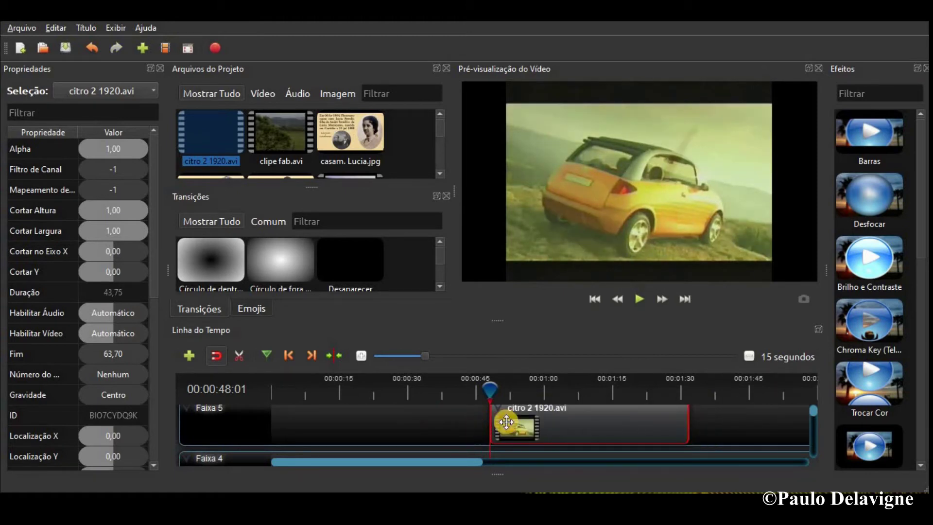
# - Undo the right-side cut and slice citro 2 1920.avi at 00:00:48:01, keeping both sides (Manter Ambos os Lados)
pyautogui.hotkey('ctrl', 'z')
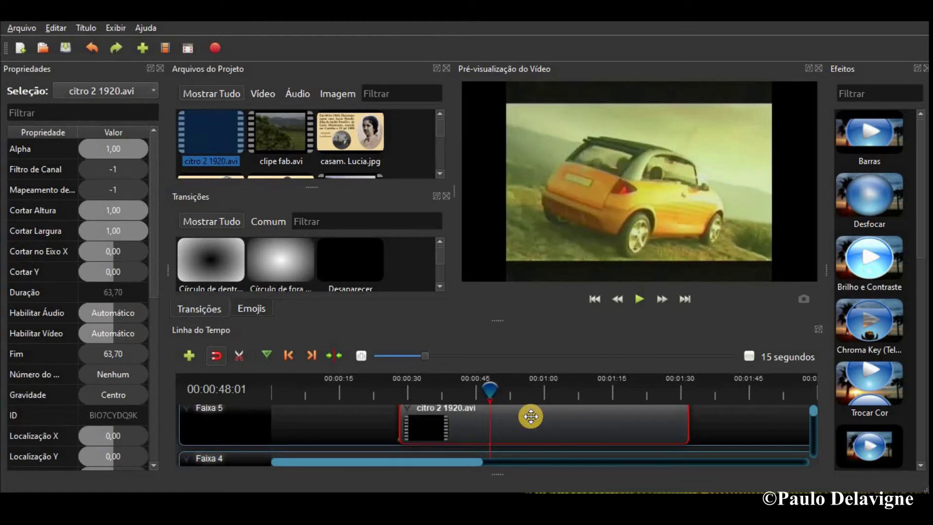
pyautogui.rightClick(490, 386)
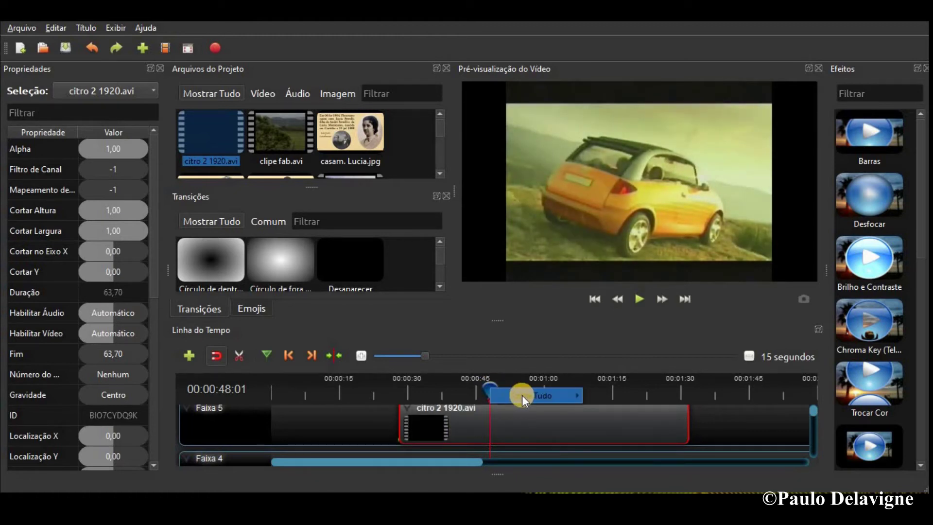
pyautogui.moveTo(562, 395)
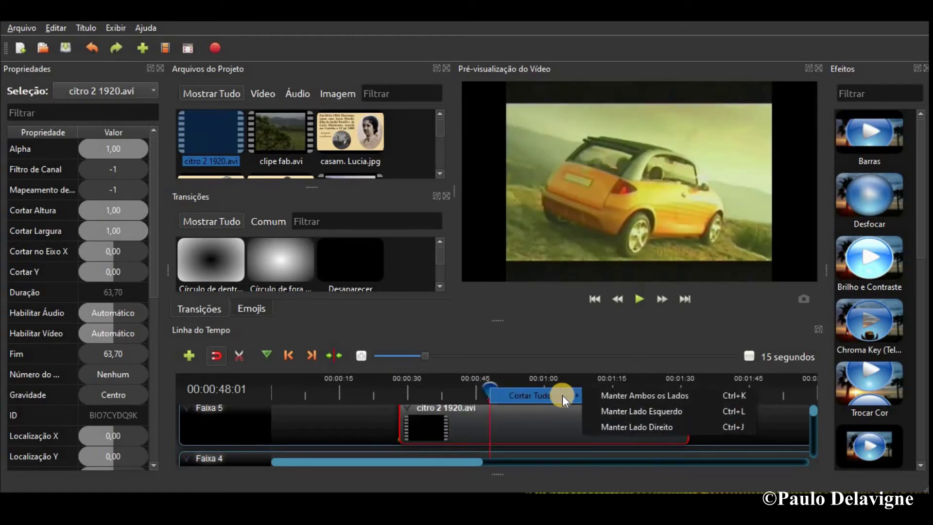
pyautogui.click(622, 395)
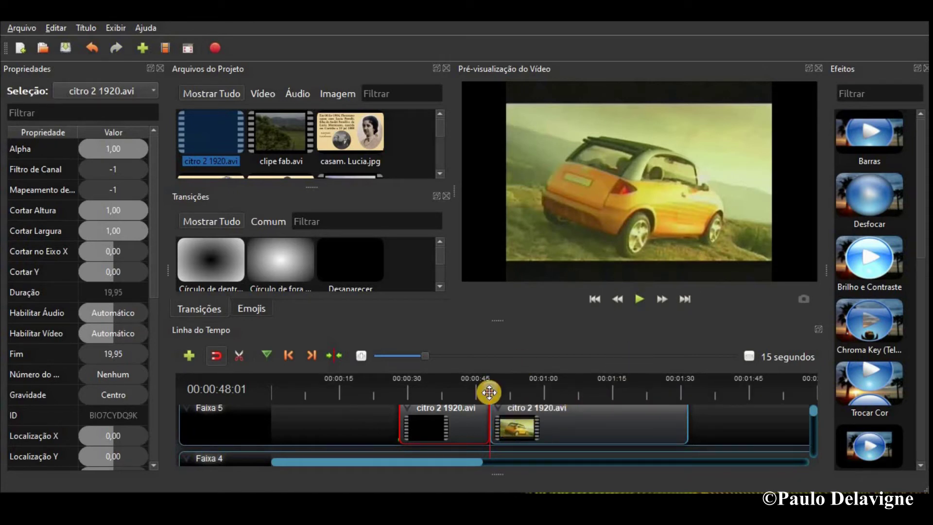
# - Cut the second part of citro 2 1920.avi at 00:00:57:10, keeping its right side, and return the playhead to 00:00:32:22
pyautogui.moveTo(487, 389); pyautogui.dragTo(532, 393)
pyautogui.rightClick(532, 398)
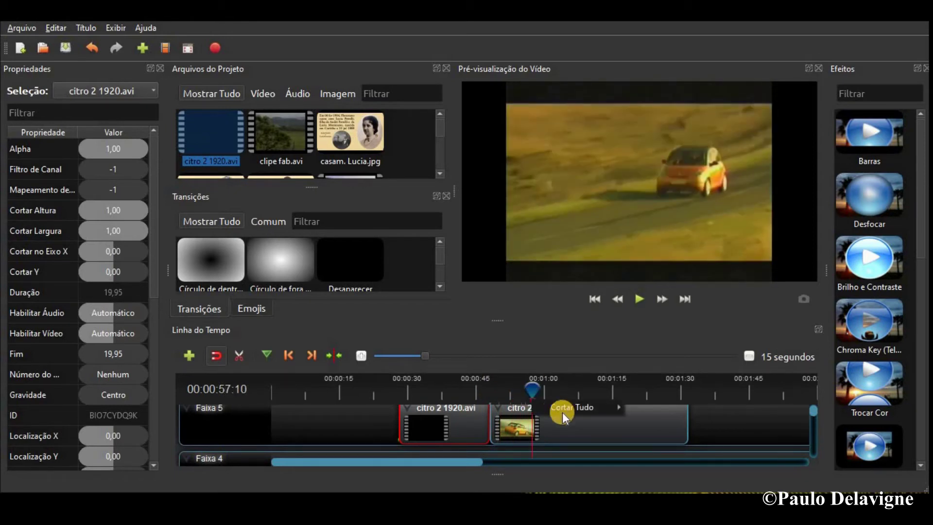
pyautogui.moveTo(582, 403)
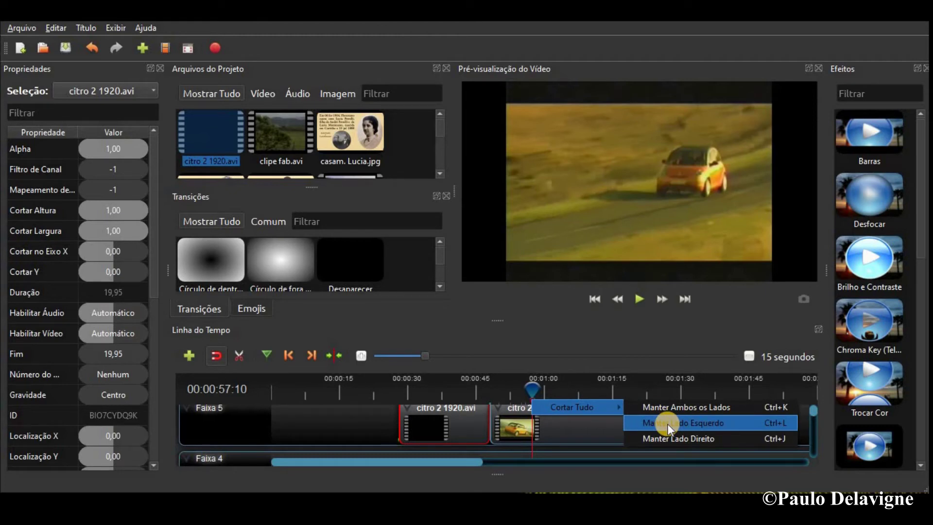
pyautogui.click(667, 439)
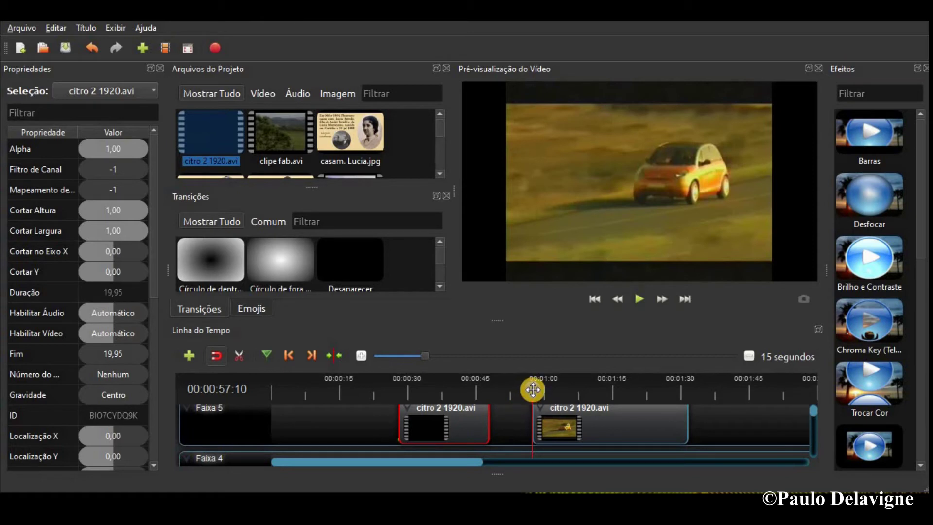
pyautogui.moveTo(531, 387); pyautogui.dragTo(419, 389)
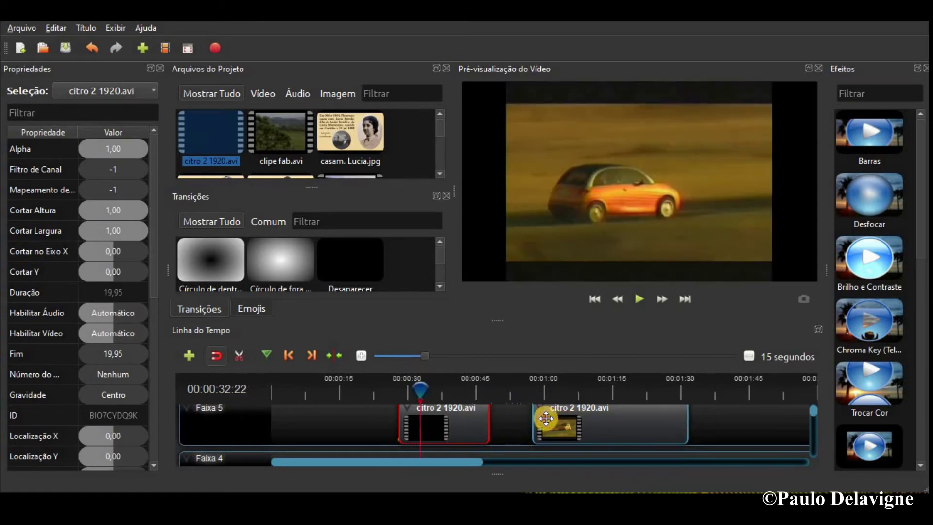
pyautogui.moveTo(545, 416)
pyautogui.mouseDown()
pyautogui.moveTo(511, 417)
pyautogui.moveTo(560, 421)
pyautogui.moveTo(530, 420)
pyautogui.moveTo(547, 419)
pyautogui.mouseUp()
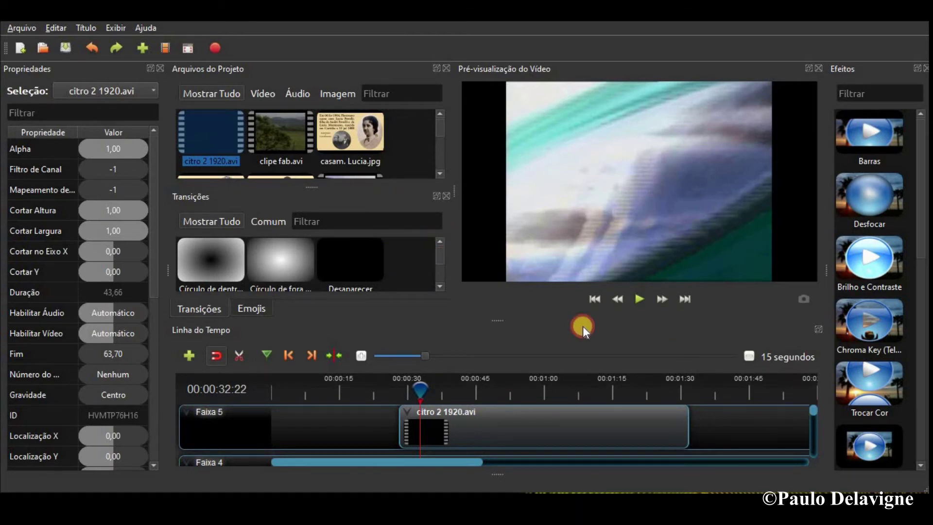
# - Enlarge the timeline area and place clipe fab.avi on Faixa 4 at about 43 seconds
pyautogui.moveTo(500, 319); pyautogui.dragTo(497, 291)
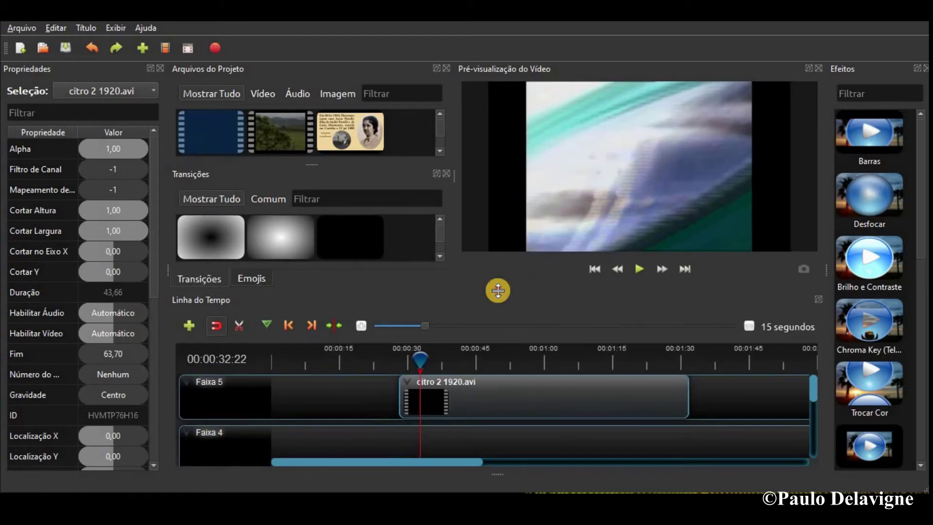
pyautogui.moveTo(281, 131); pyautogui.dragTo(504, 433)
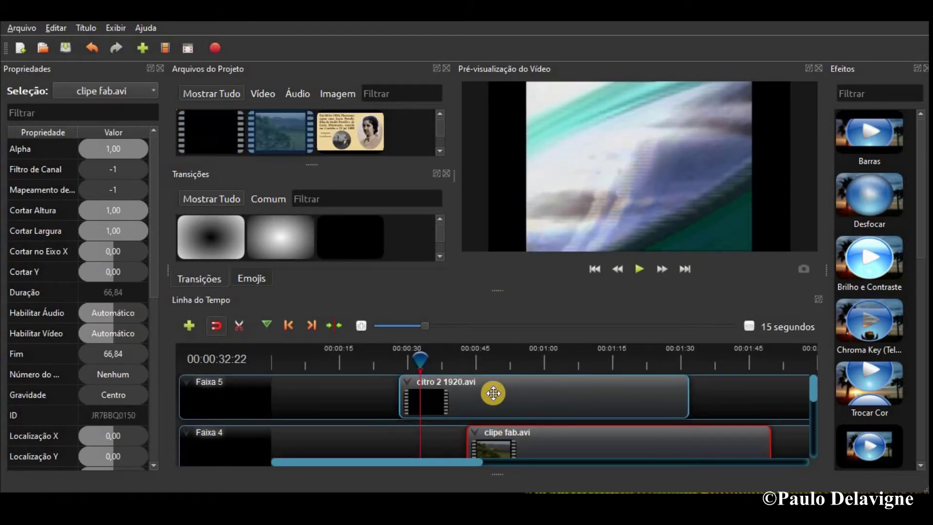
# - Cut the clips on Faixa 5 and Faixa 4 together at 00:00:53:09 with Cortar Tudo, keeping the left sides (Manter Lado Esquerdo)
pyautogui.click(421, 359)
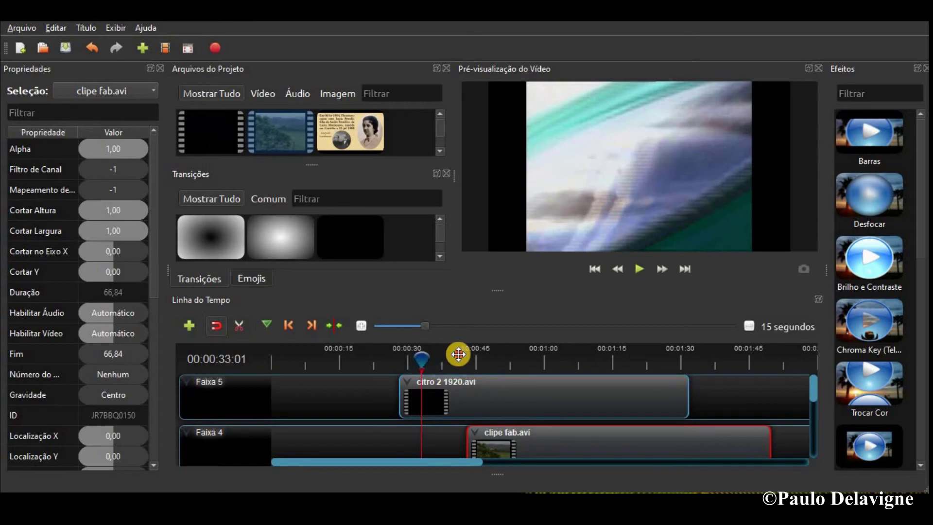
pyautogui.moveTo(458, 355); pyautogui.dragTo(515, 363)
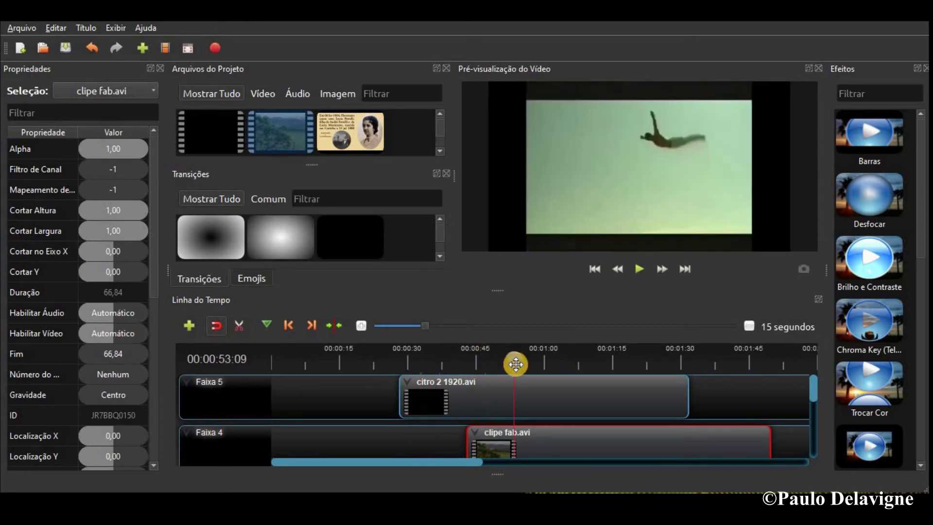
pyautogui.rightClick(513, 366)
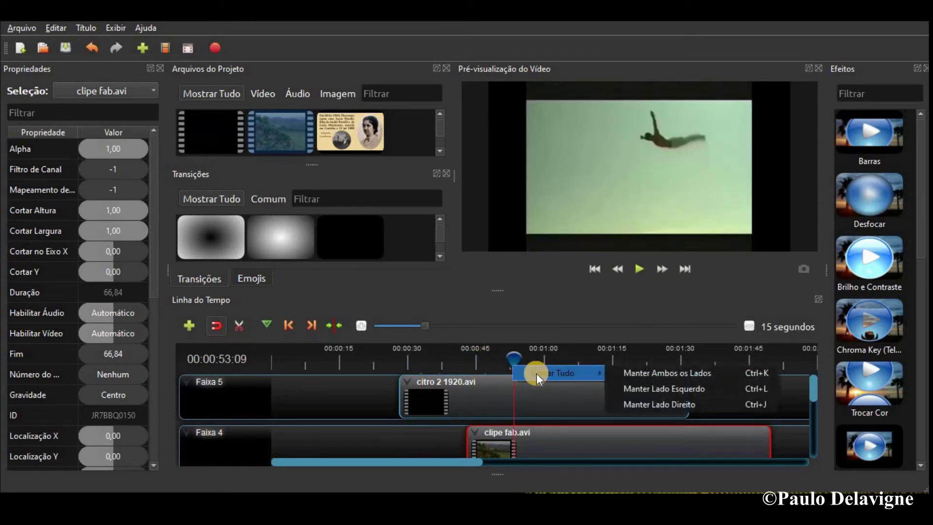
pyautogui.moveTo(537, 373)
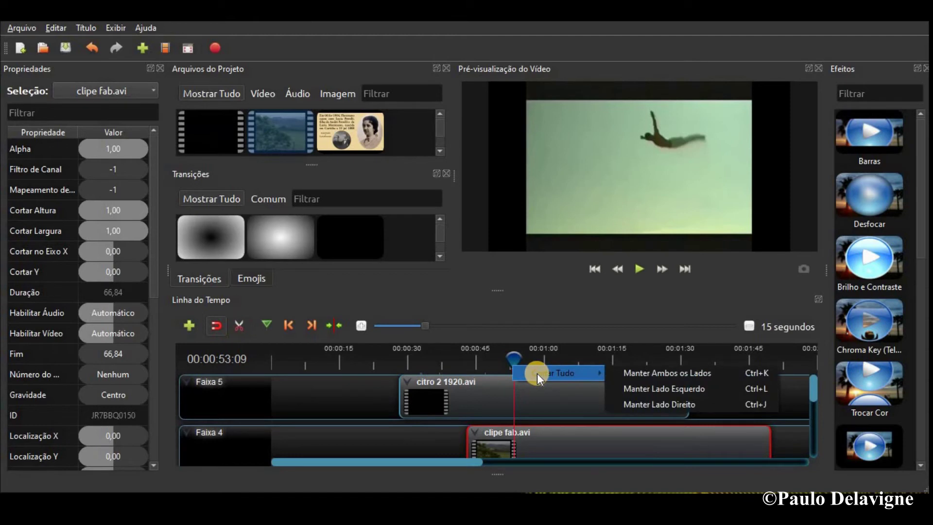
pyautogui.click(637, 392)
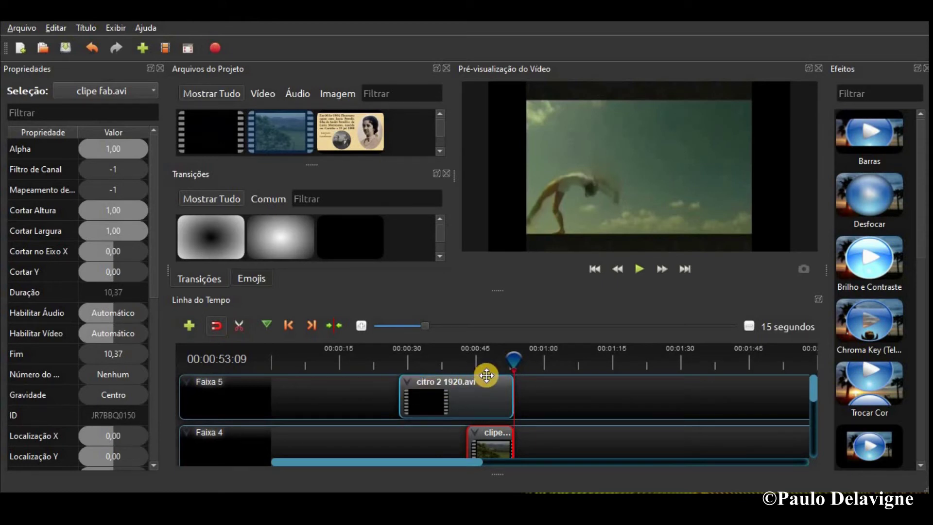
# - Move the shortened clipe fab.avi to Faixa 5 directly after citro 2 1920.avi, and undo both the move and the cut
pyautogui.moveTo(506, 357); pyautogui.dragTo(453, 358)
pyautogui.click(489, 358)
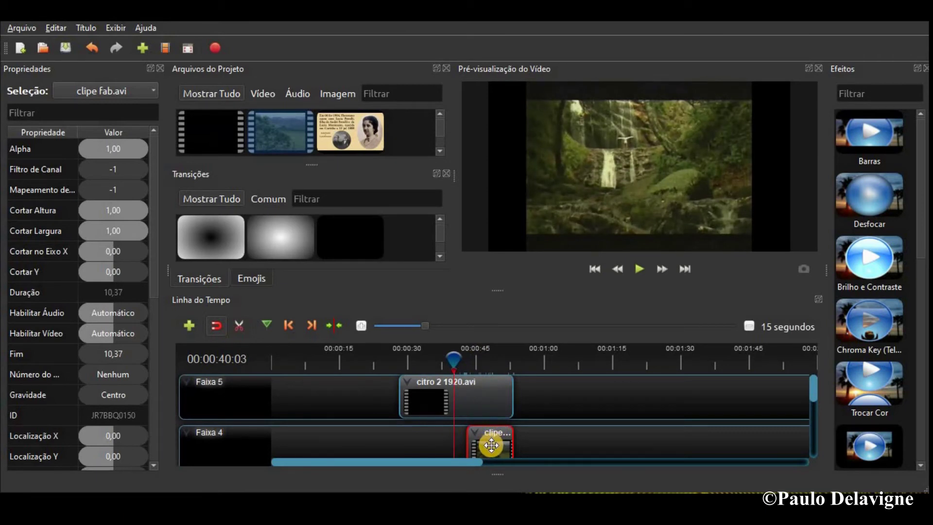
pyautogui.moveTo(491, 444); pyautogui.dragTo(532, 404)
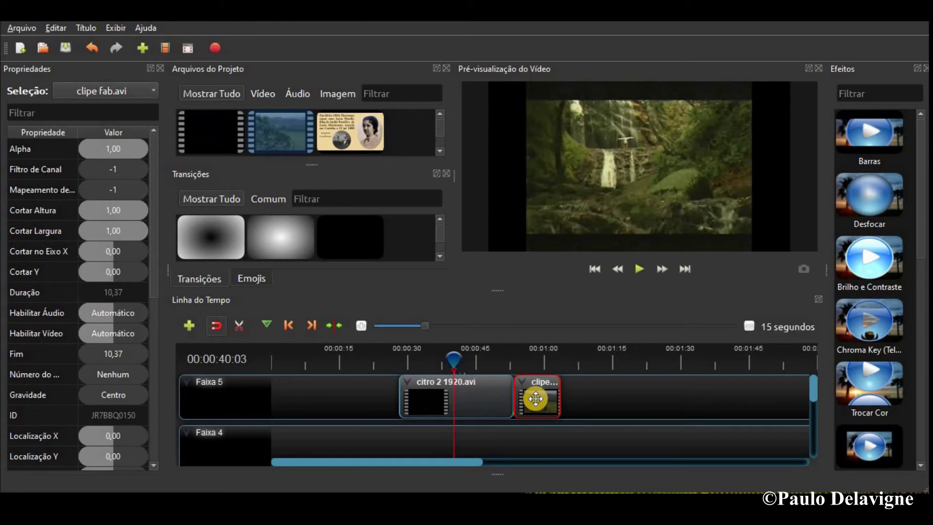
pyautogui.hotkey('ctrl', 'z')
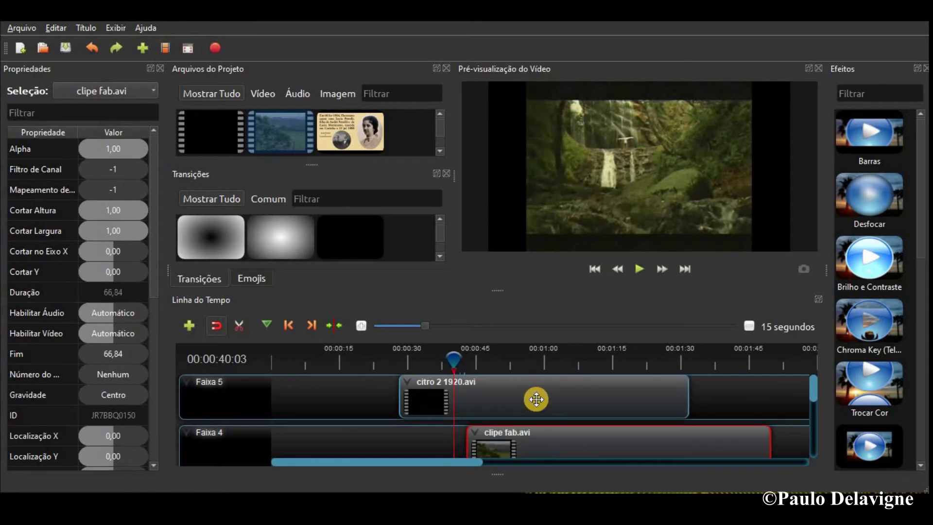
# - Slice the clips on both tracks at 00:01:02:26 with Cortar Tudo, keeping both sides (Manter Ambos os Lados)
pyautogui.moveTo(488, 362); pyautogui.dragTo(557, 368)
pyautogui.rightClick(560, 369)
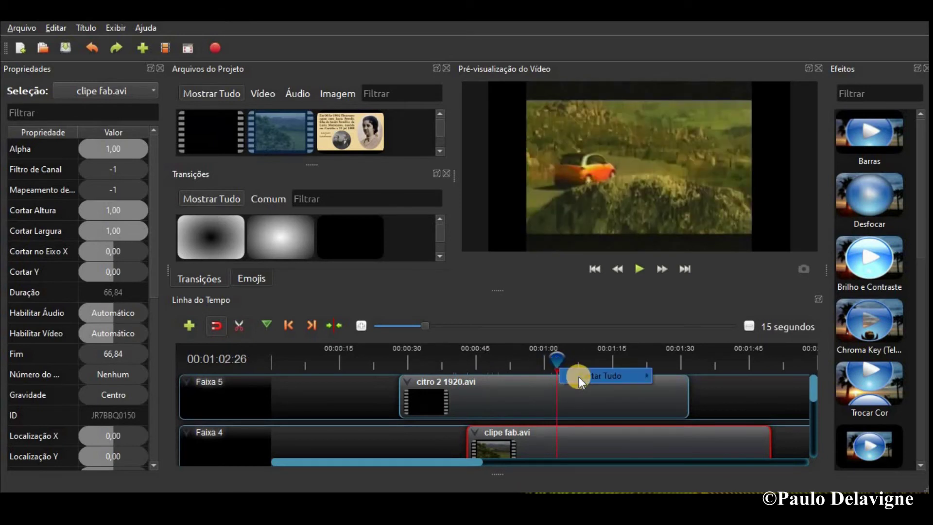
pyautogui.moveTo(583, 376)
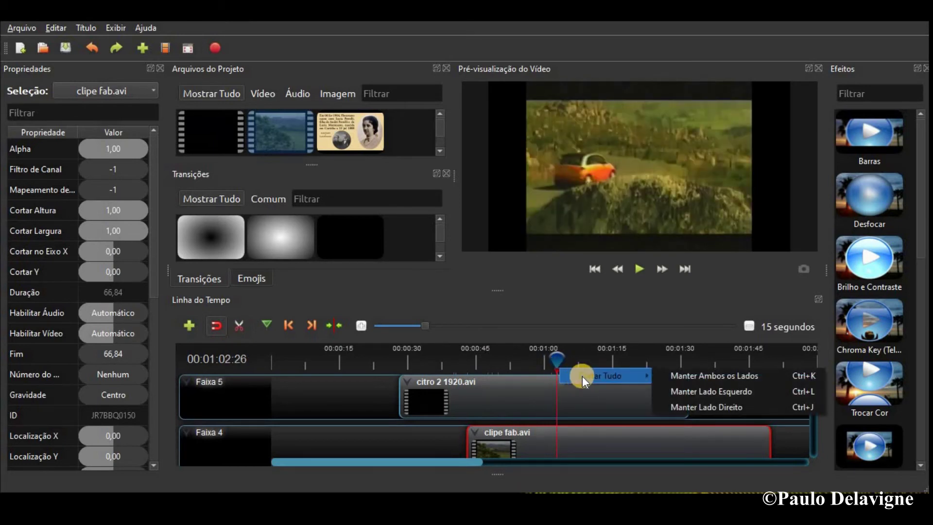
pyautogui.click(696, 378)
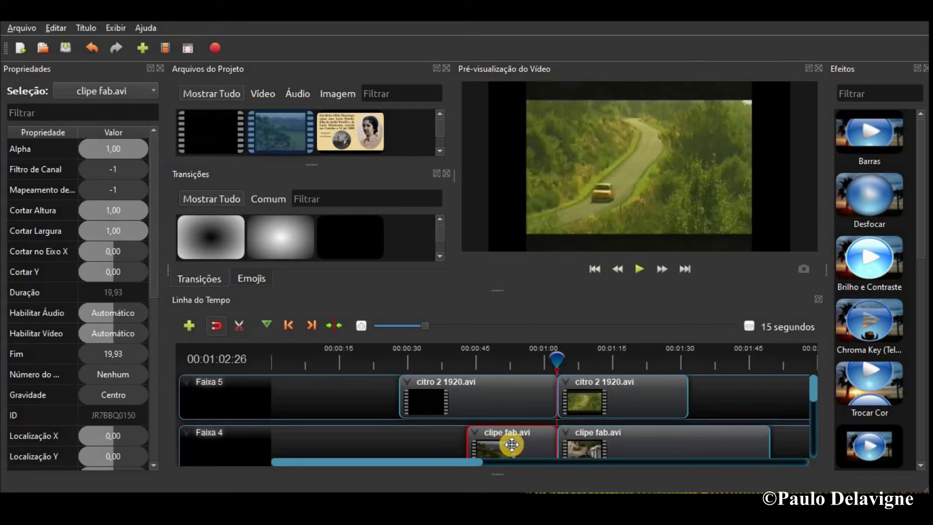
# - Remove the first part of clipe fab.avi from Faixa 4 and the second part of citro 2 1920.avi from Faixa 5
pyautogui.rightClick(512, 444)
pyautogui.click(538, 441)
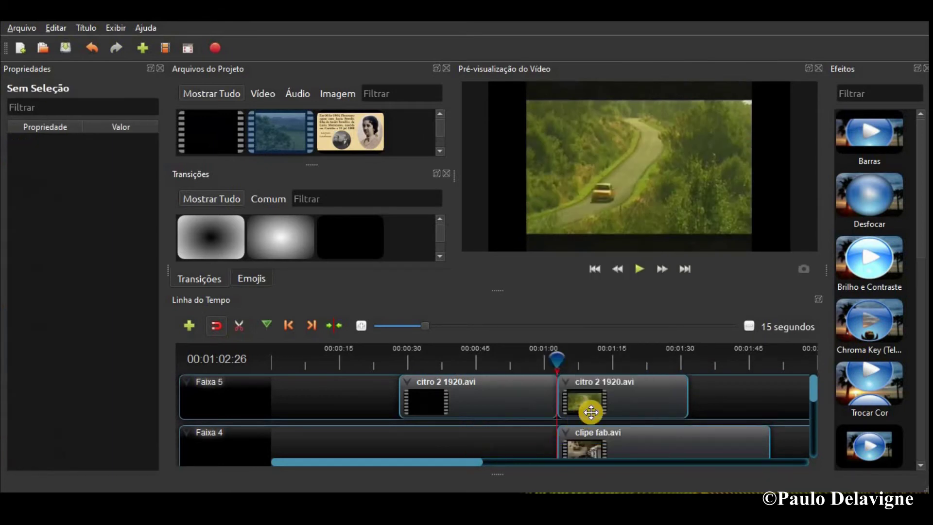
pyautogui.click(596, 407)
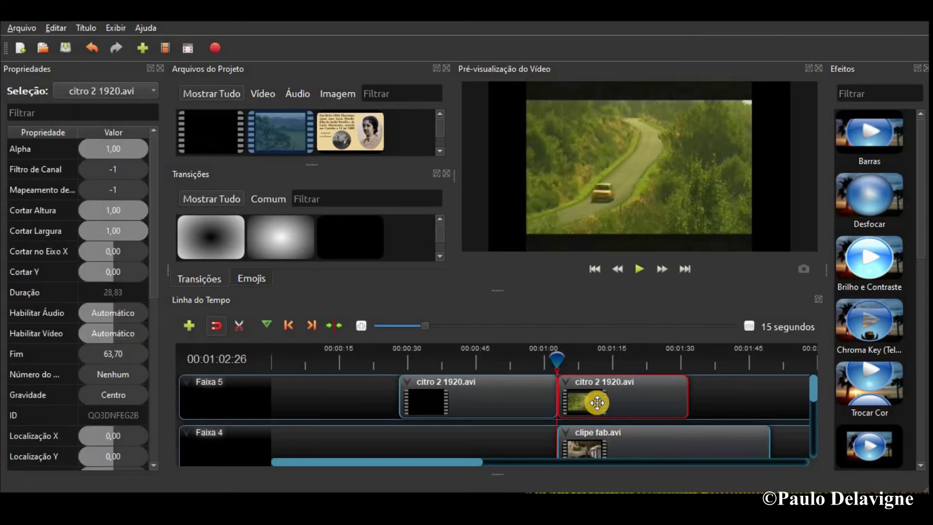
pyautogui.rightClick(601, 401)
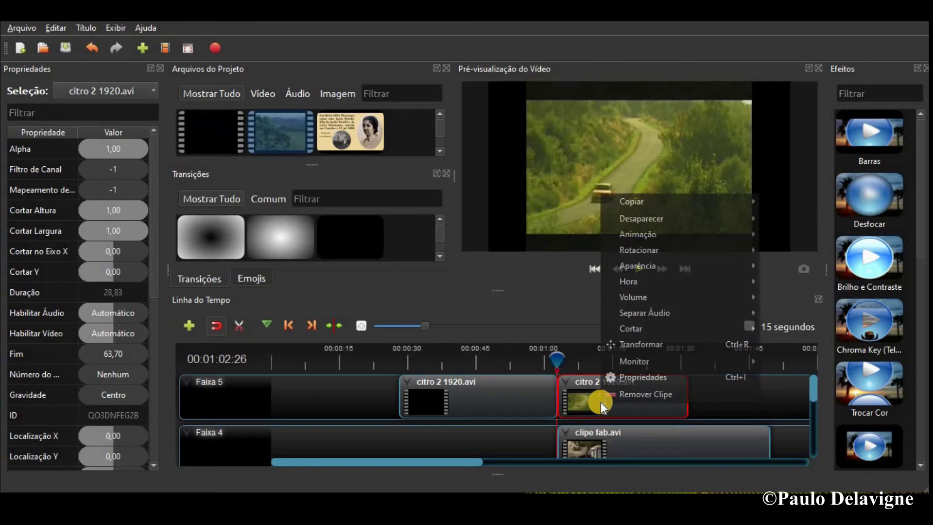
pyautogui.click(624, 396)
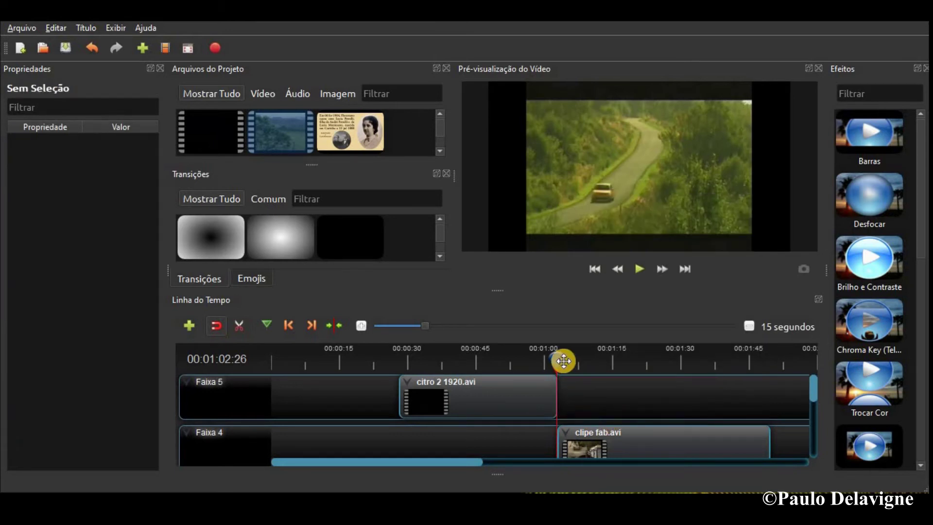
# - Move the playhead to 00:00:59:13 and place the remaining clipe fab.avi on Faixa 5 directly after citro 2 1920.avi
pyautogui.moveTo(550, 358)
pyautogui.mouseDown()
pyautogui.moveTo(520, 357)
pyautogui.moveTo(574, 362)
pyautogui.moveTo(541, 356)
pyautogui.mouseUp()
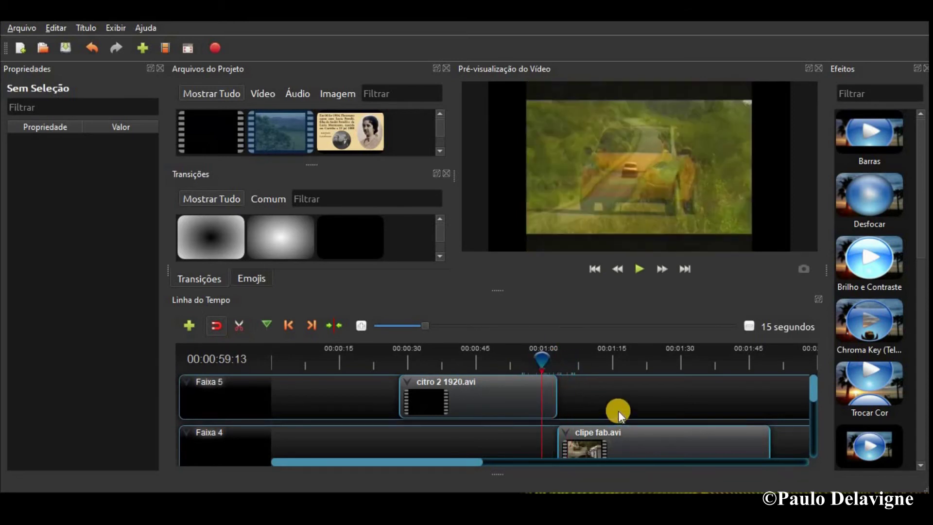
pyautogui.moveTo(615, 437); pyautogui.dragTo(616, 384)
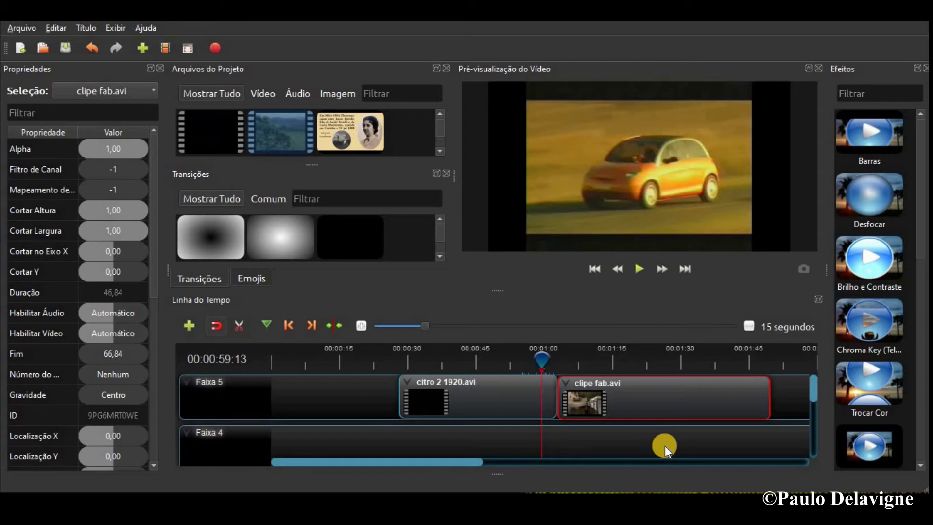
# - Undo the clip move, both removals and the slice, restoring citro 2 1920.avi and clipe fab.avi to whole clips
pyautogui.hotkey('ctrl', 'z')
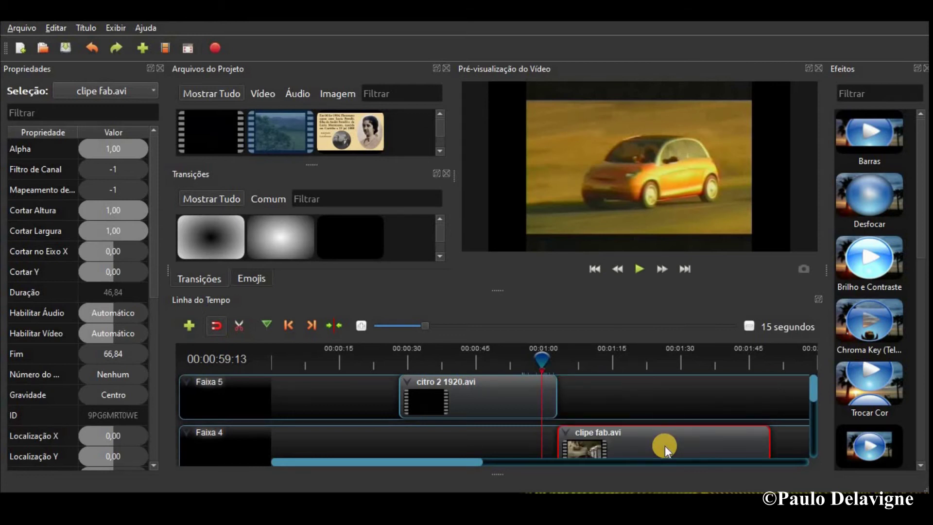
pyautogui.hotkey('ctrl', 'z')
pyautogui.hotkey('ctrl', 'z')
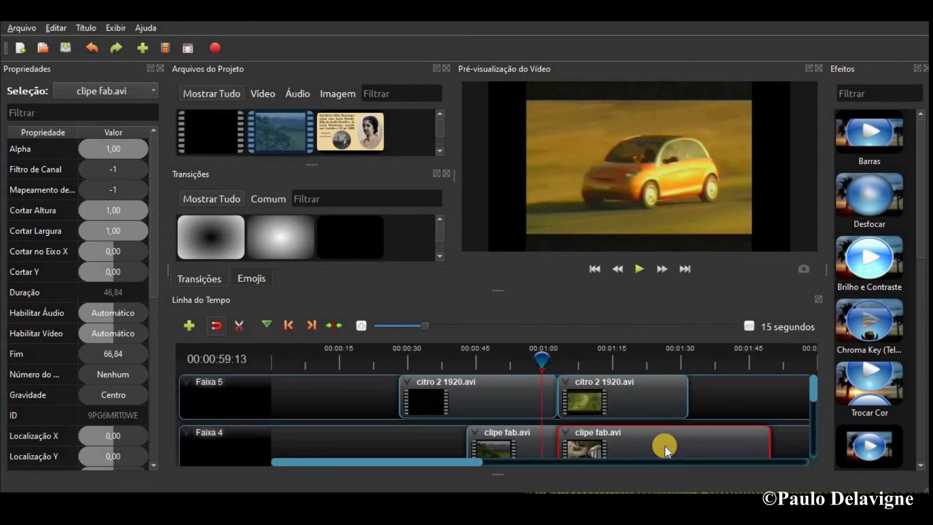
pyautogui.hotkey('ctrl', 'z')
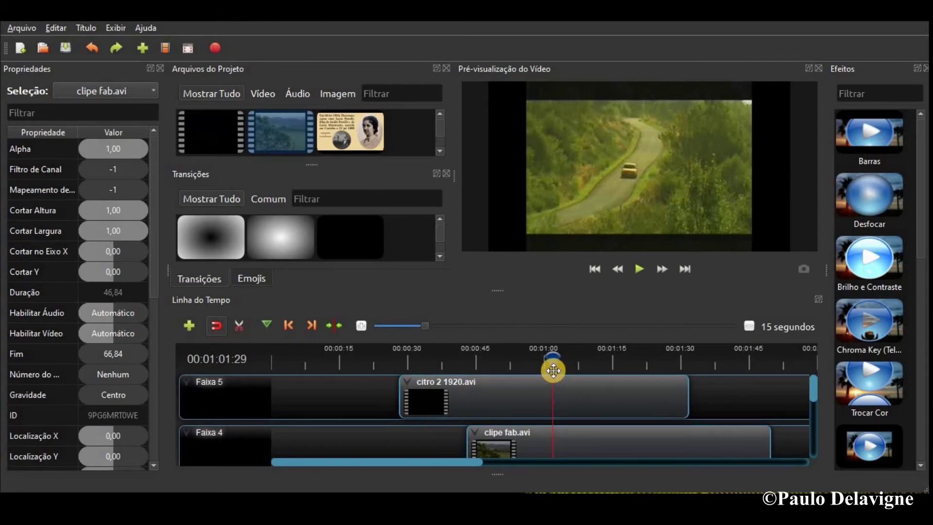
# - Slice citro 2 1920.avi on Faixa 5 at 00:01:01:29, keeping only its left side (Manter Lado Esquerdo)
pyautogui.rightClick(570, 394)
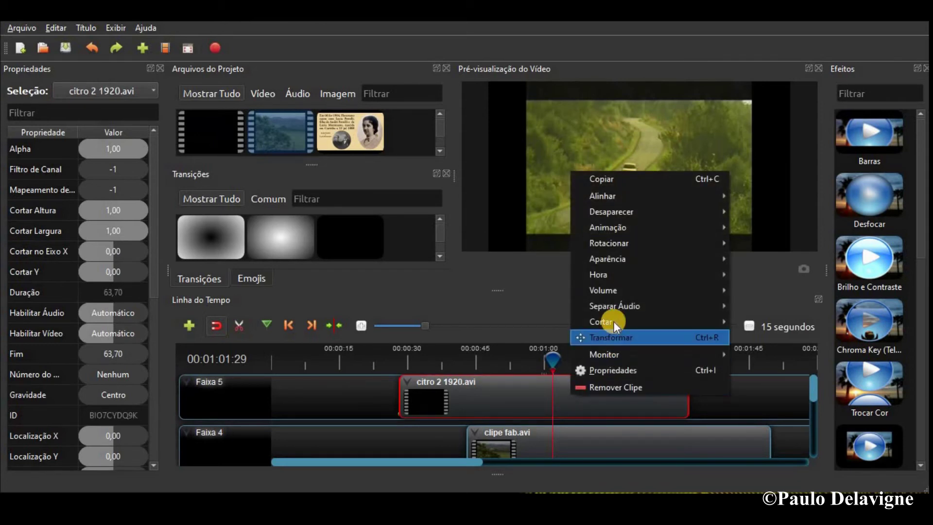
pyautogui.moveTo(614, 321)
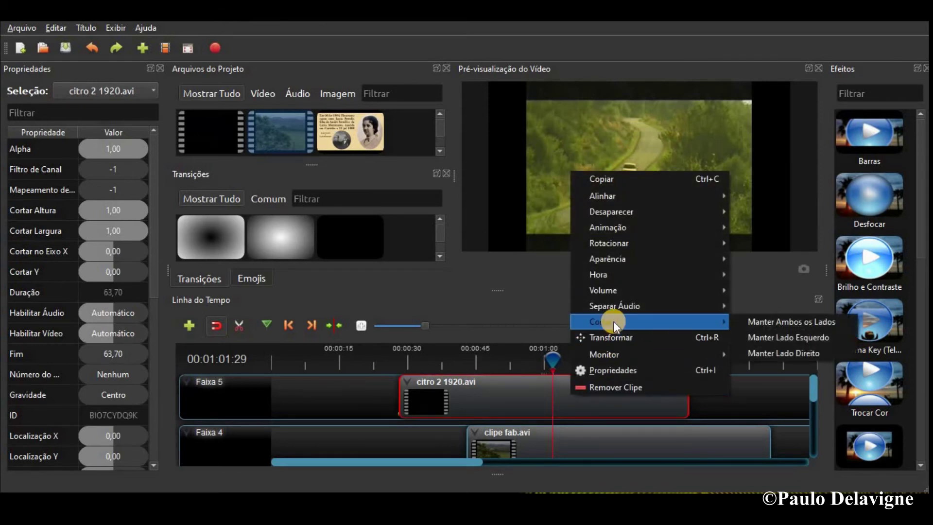
pyautogui.click(769, 340)
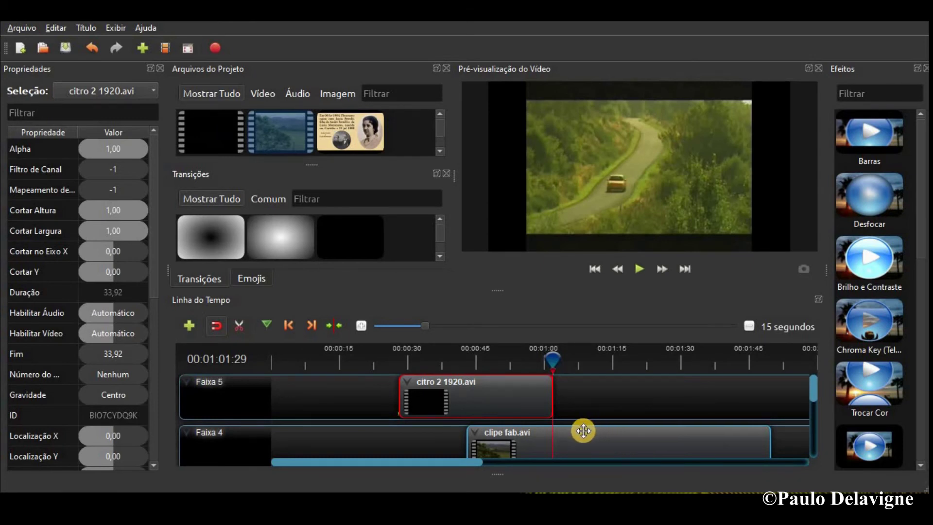
# - Remove the remaining part of citro 2 1920.avi from Faixa 5 and move the playhead to 00:00:35:22
pyautogui.rightClick(502, 393)
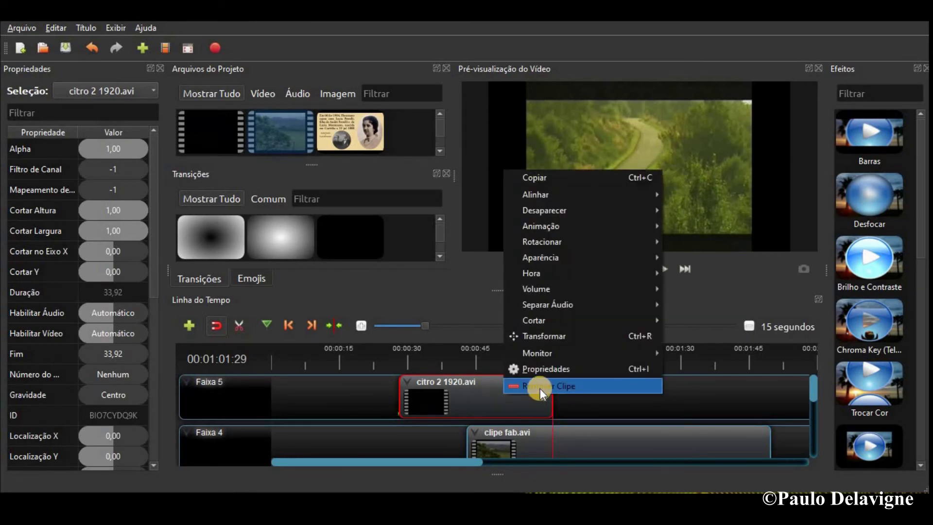
pyautogui.click(541, 386)
pyautogui.moveTo(546, 360); pyautogui.dragTo(434, 358)
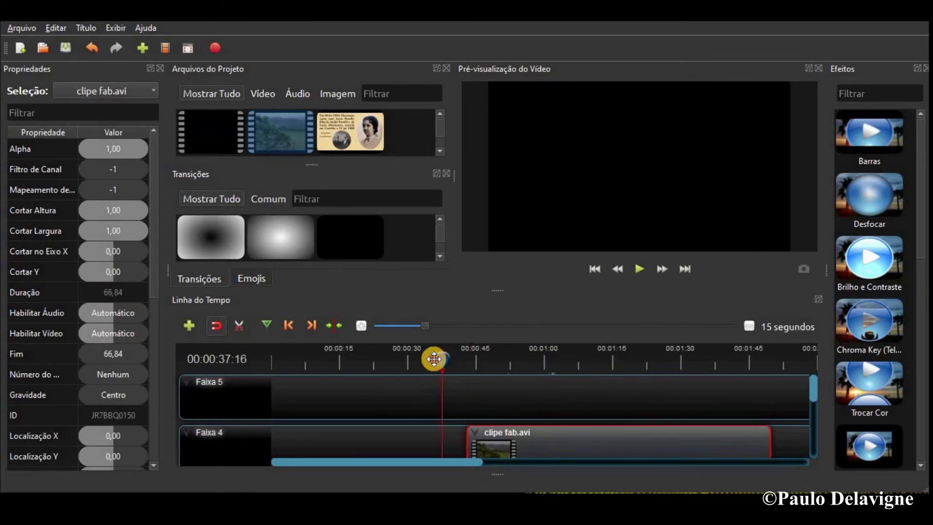
pyautogui.click(434, 359)
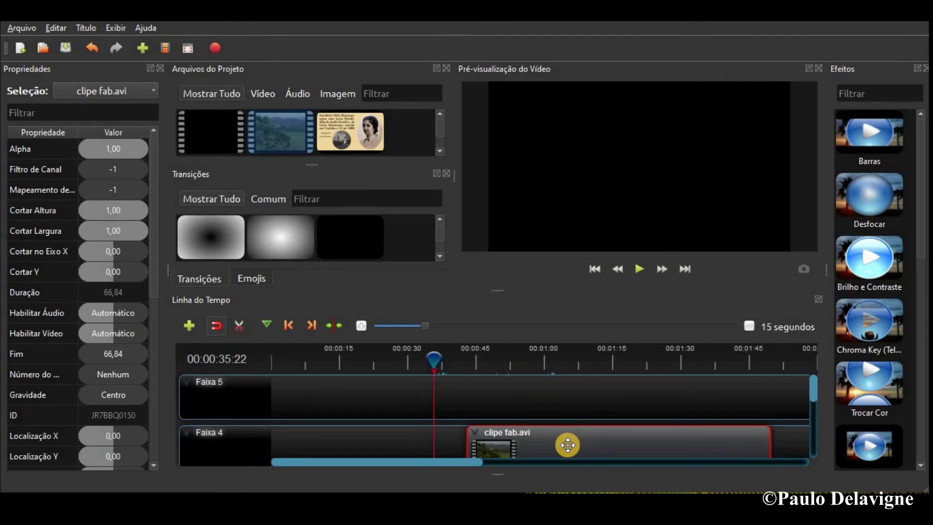
# - Show the properties of clipe fab.avi on Faixa 4, filter them by "fim" and set Fim to 59,84
pyautogui.click(568, 445)
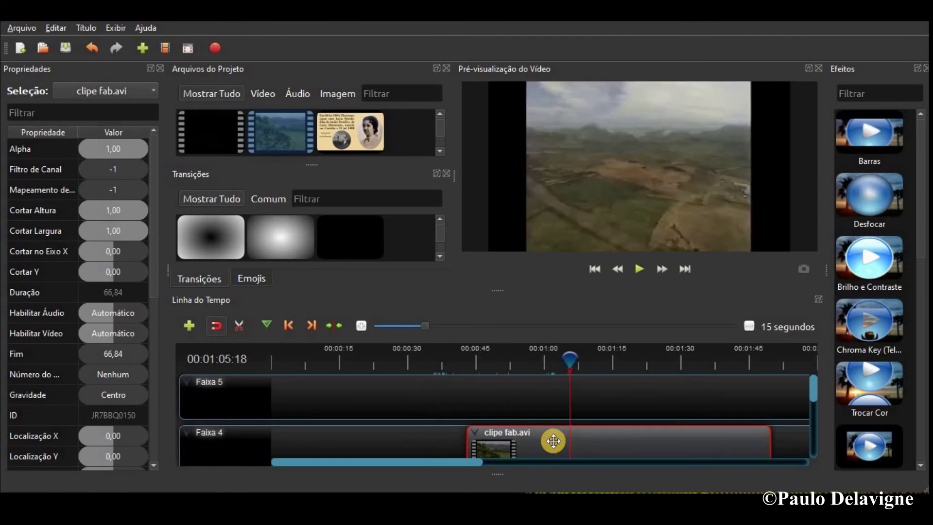
pyautogui.rightClick(552, 440)
pyautogui.click(596, 417)
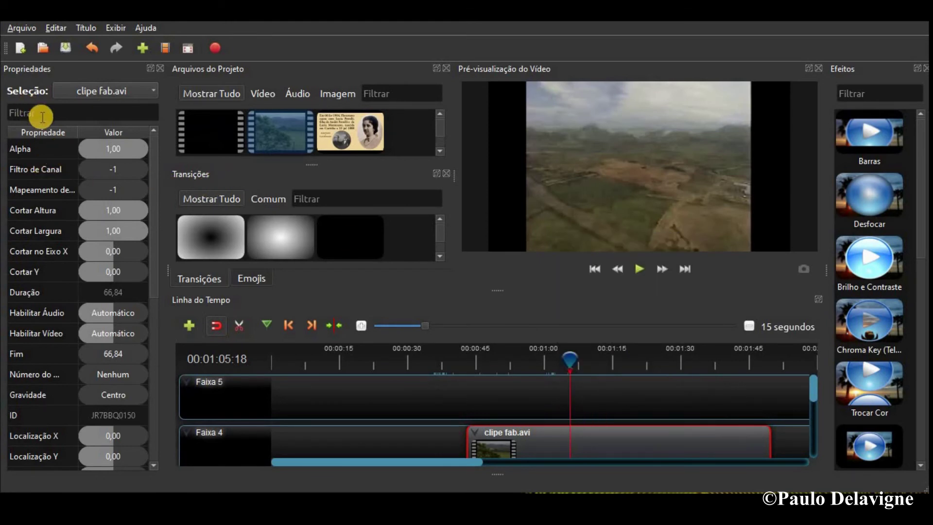
pyautogui.click(5, 112)
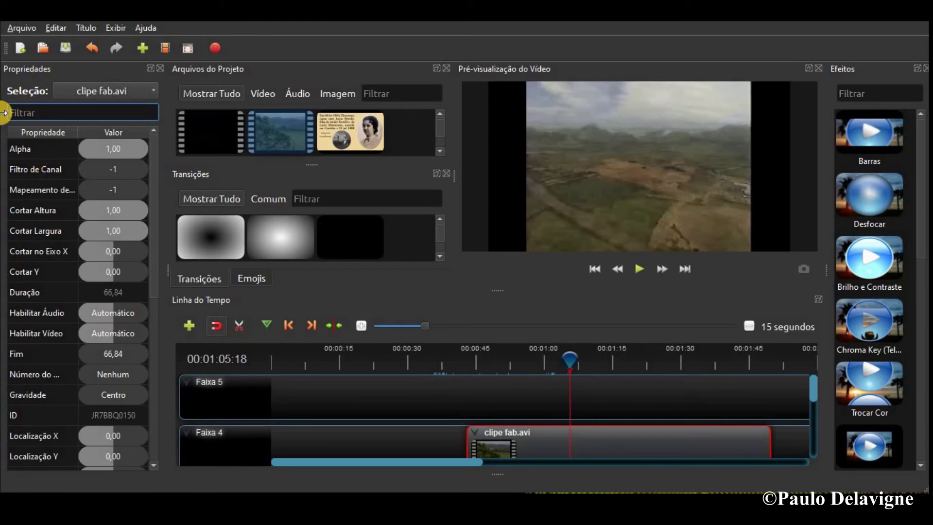
pyautogui.write('fim')
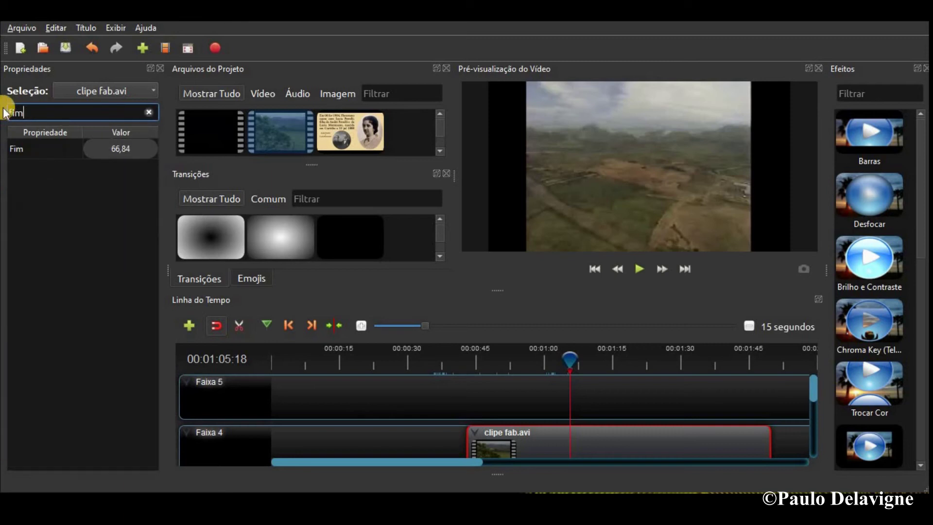
pyautogui.click(122, 148)
pyautogui.moveTo(122, 148); pyautogui.dragTo(165, 158)
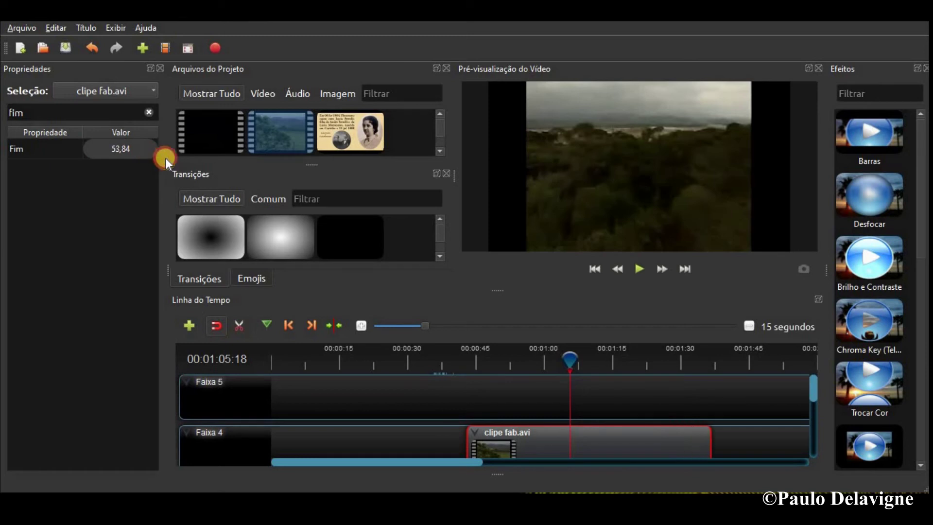
# - Filter the properties of clipe fab.avi by "ini" and try adjusting its Iniciar value
pyautogui.click(44, 115)
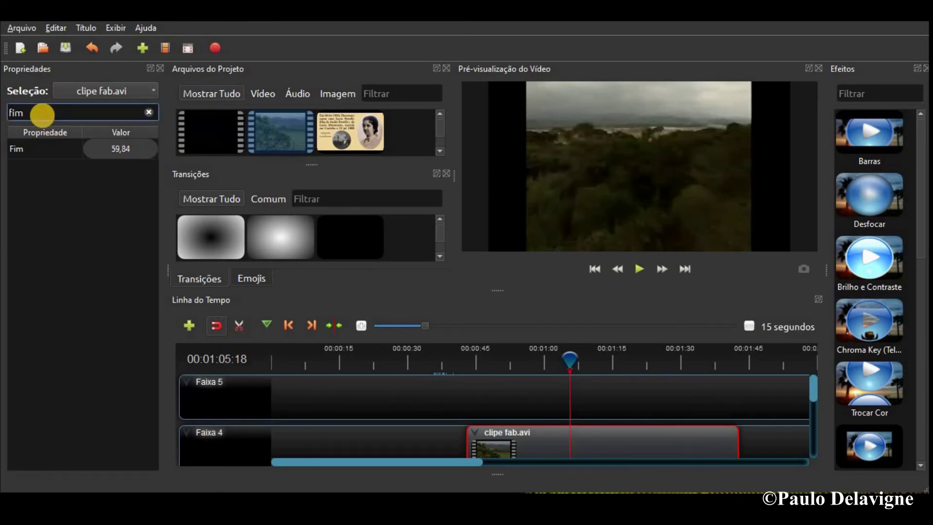
pyautogui.write('inin')
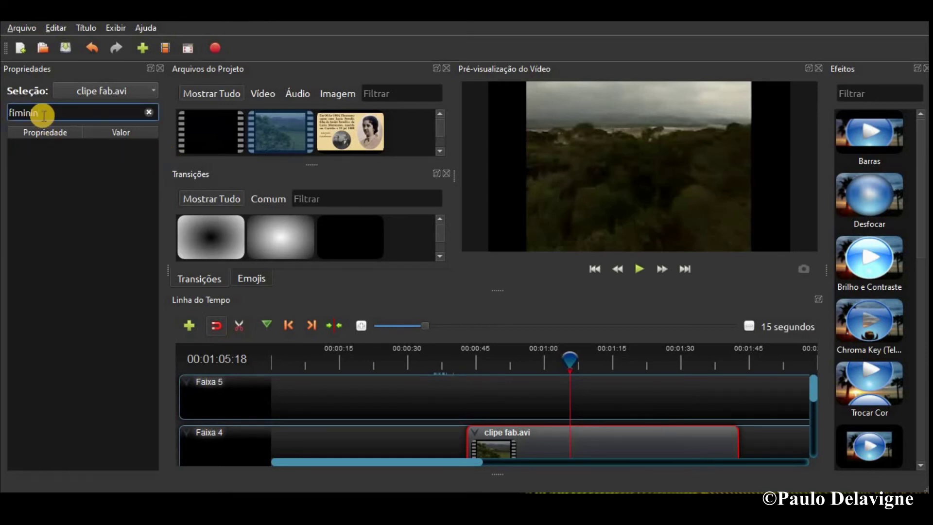
pyautogui.hotkey('ctrl', 'a')
pyautogui.write('ini')
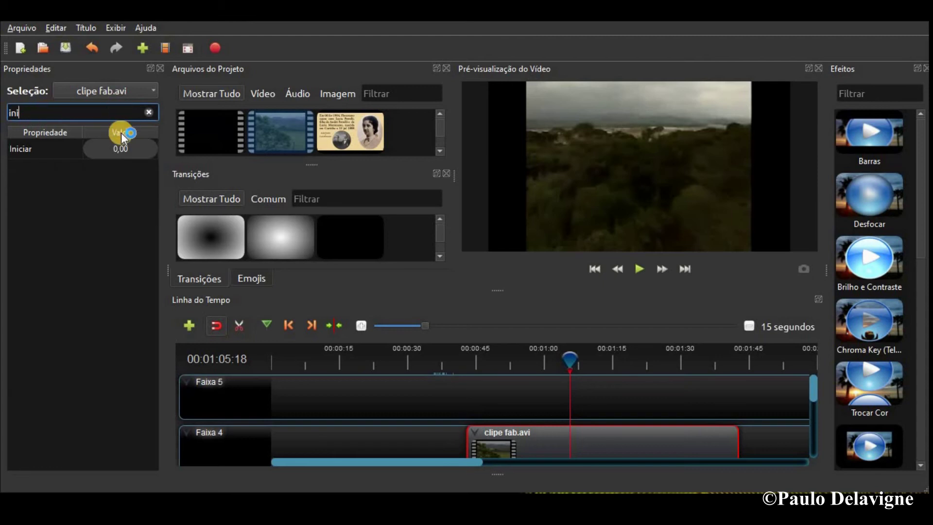
pyautogui.click(91, 148)
pyautogui.moveTo(91, 147); pyautogui.dragTo(81, 116)
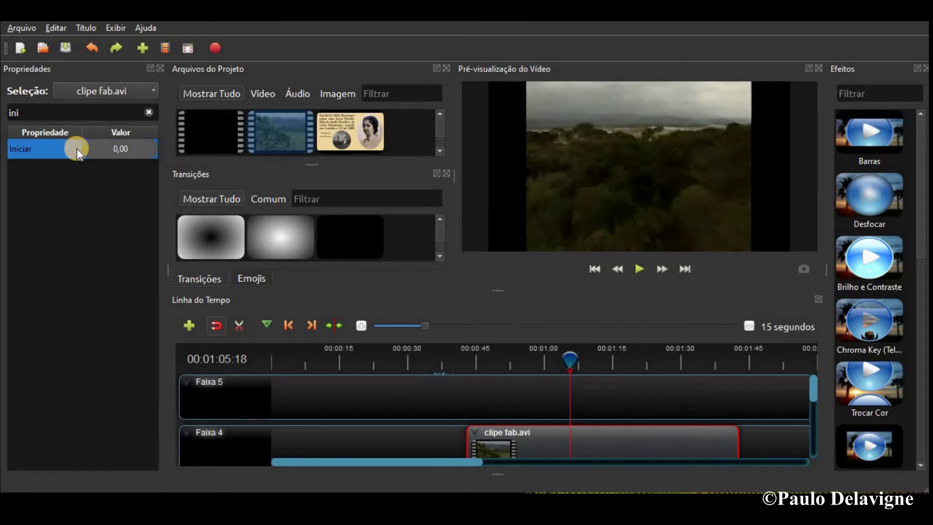
# - Filter the properties by "posi" and set the Posição of clipe fab.avi to 34,40
pyautogui.click(7, 116)
pyautogui.press('BackSpace')
pyautogui.press('BackSpace')
pyautogui.press('BackSpace')
pyautogui.write('posi')
pyautogui.moveTo(117, 149); pyautogui.dragTo(4, 196)
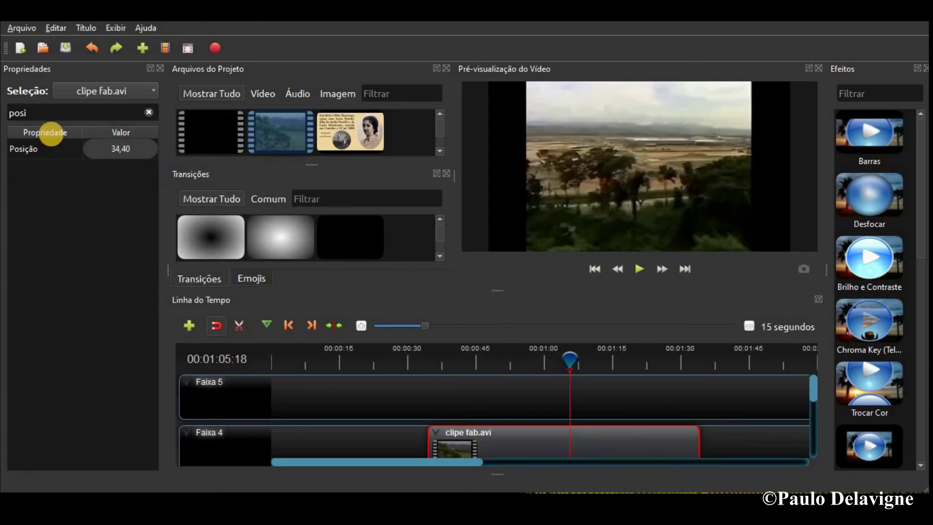
# - Filter the properties by "faixa" and try assigning clipe fab.avi to Faixa 5 through its Faixa property
pyautogui.moveTo(35, 115); pyautogui.dragTo(4, 121)
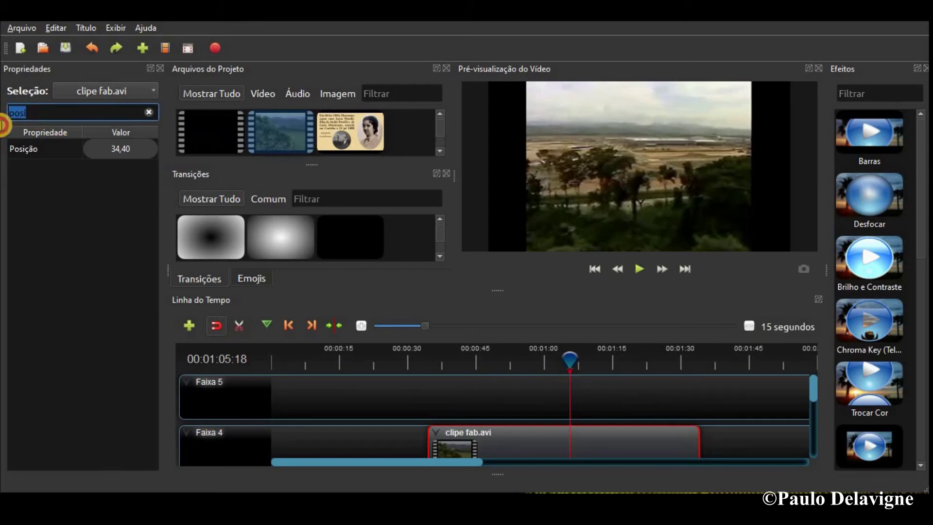
pyautogui.click(4, 121)
pyautogui.press('BackSpace')
pyautogui.press('BackSpace')
pyautogui.press('BackSpace')
pyautogui.press('BackSpace')
pyautogui.write('faixa')
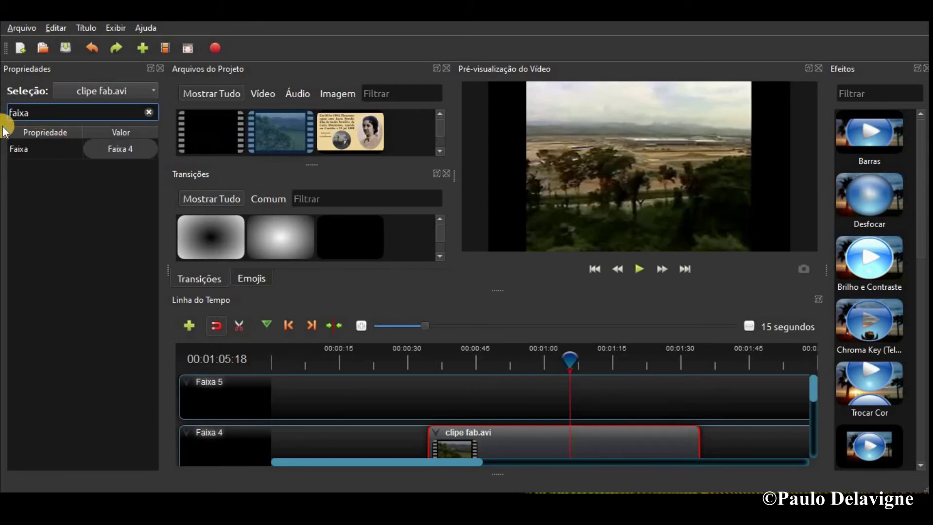
pyautogui.click(145, 150)
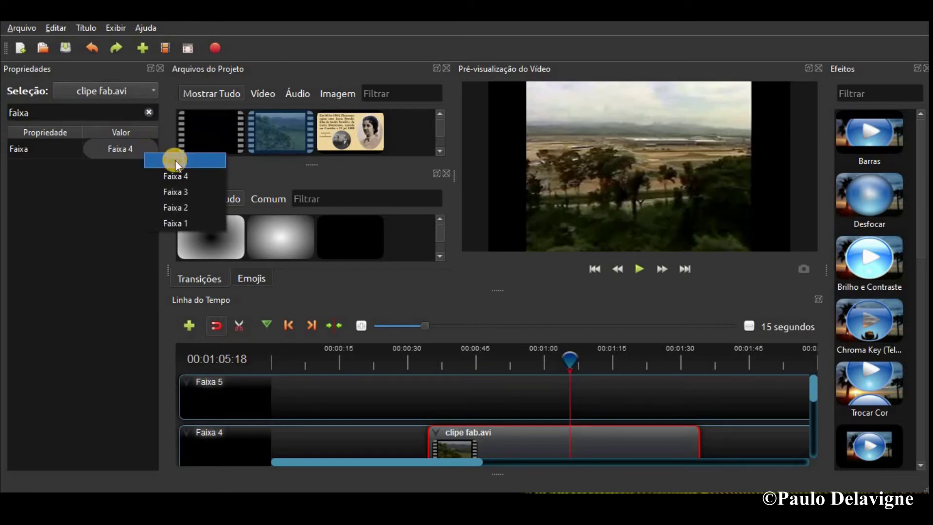
pyautogui.click(175, 160)
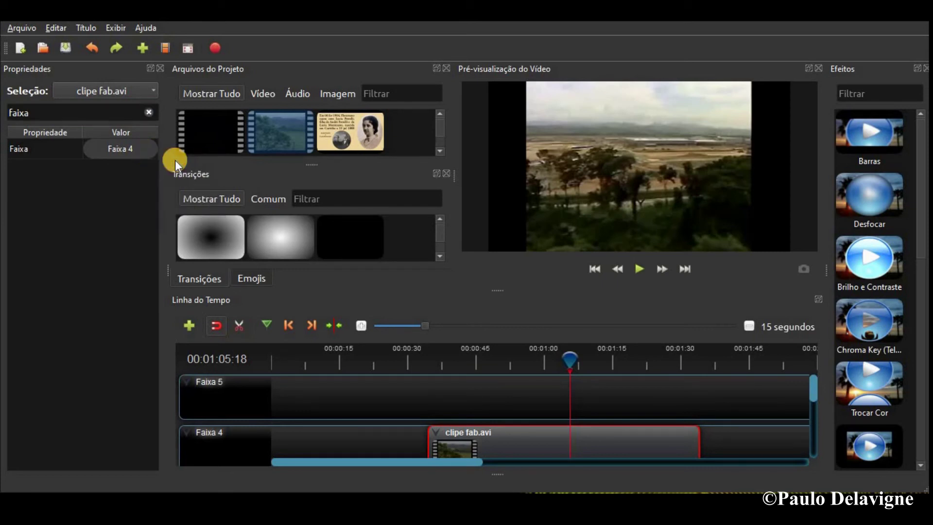
# - Move clipe fab.avi on the timeline from Faixa 4 straight up to Faixa 5
pyautogui.click(144, 153)
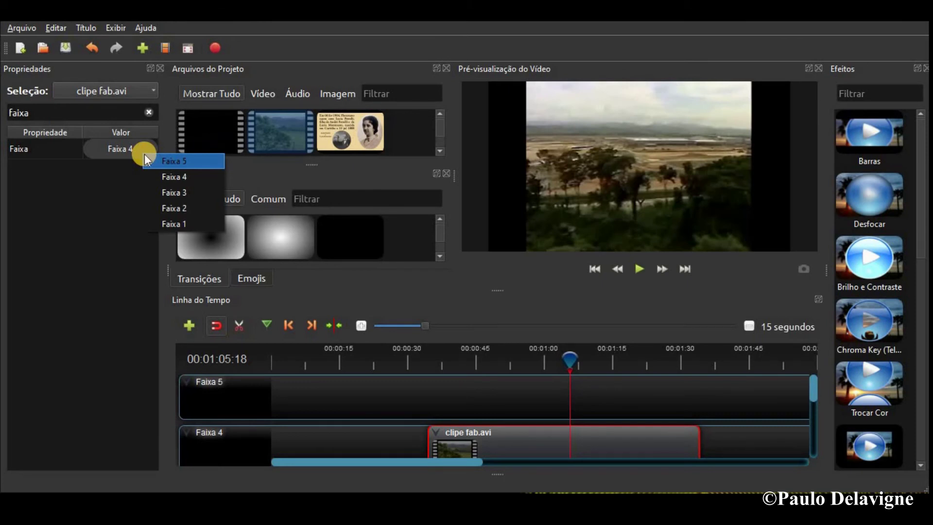
pyautogui.click(493, 420)
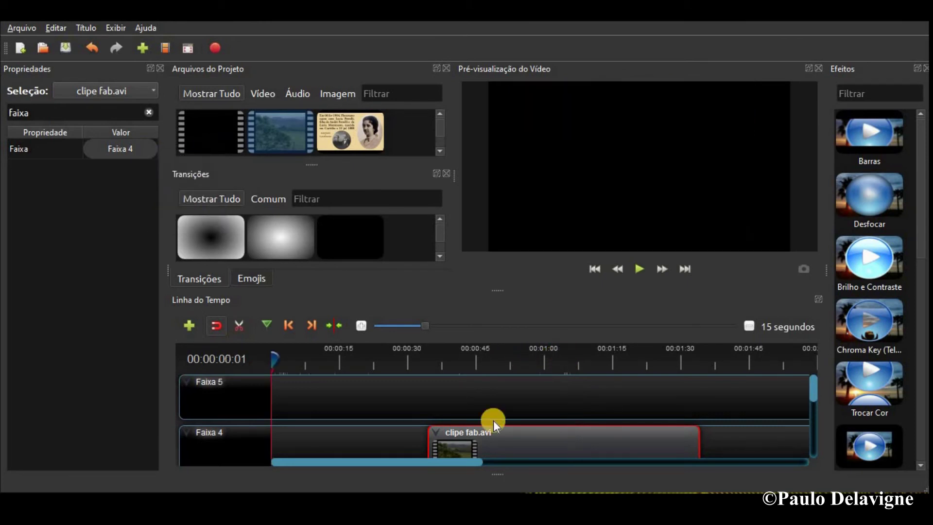
pyautogui.moveTo(494, 431); pyautogui.dragTo(493, 396)
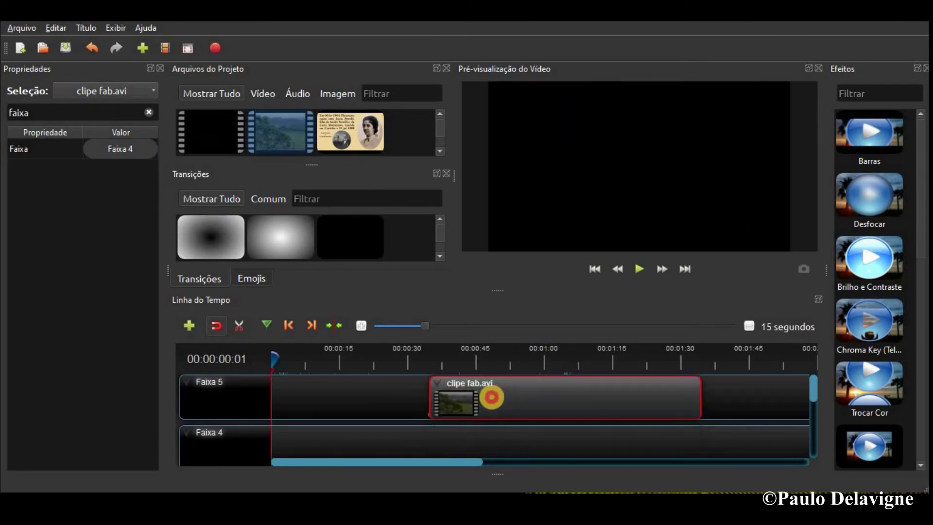
# - Cut clipe fab.avi with the razor tool (Ferramenta Estilete) at about 0:47, 1:01, 1:15 and 1:27, and turn the tool off
pyautogui.click(241, 323)
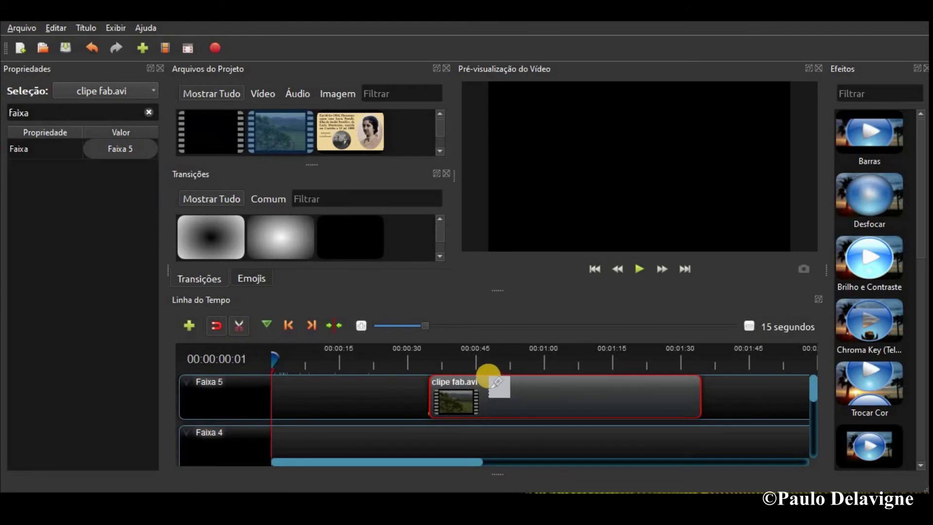
pyautogui.click(485, 376)
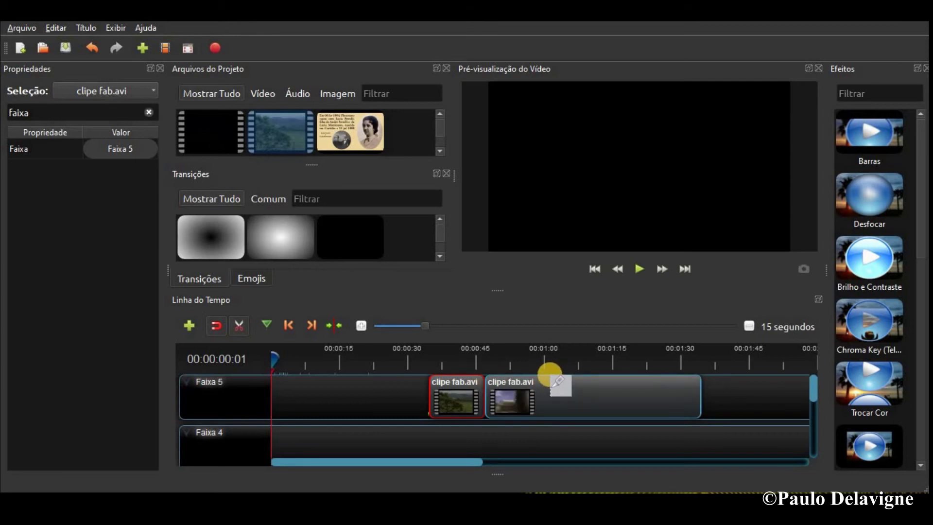
pyautogui.click(550, 377)
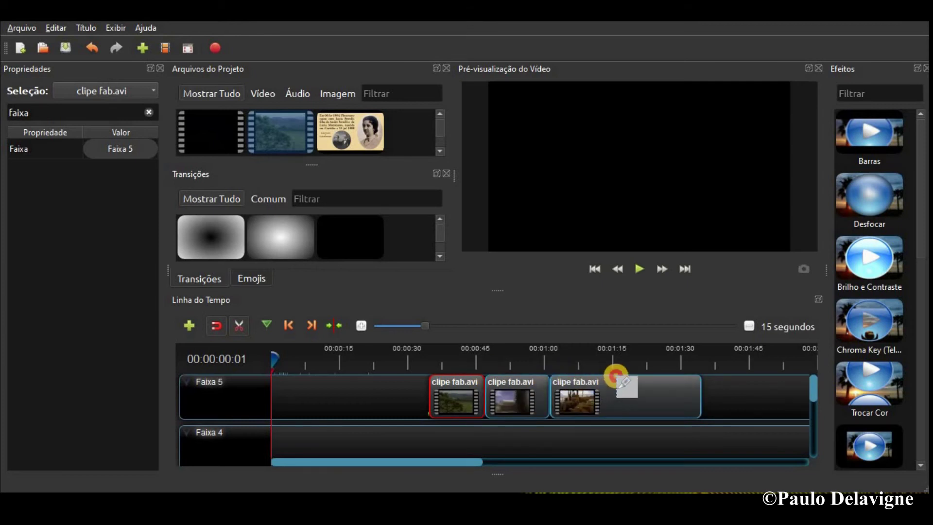
pyautogui.click(615, 376)
pyautogui.click(668, 378)
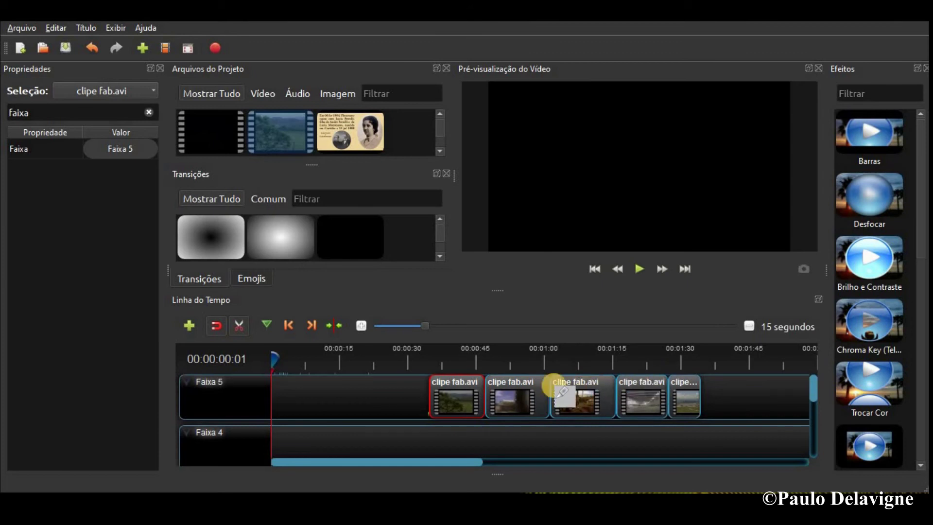
pyautogui.click(231, 325)
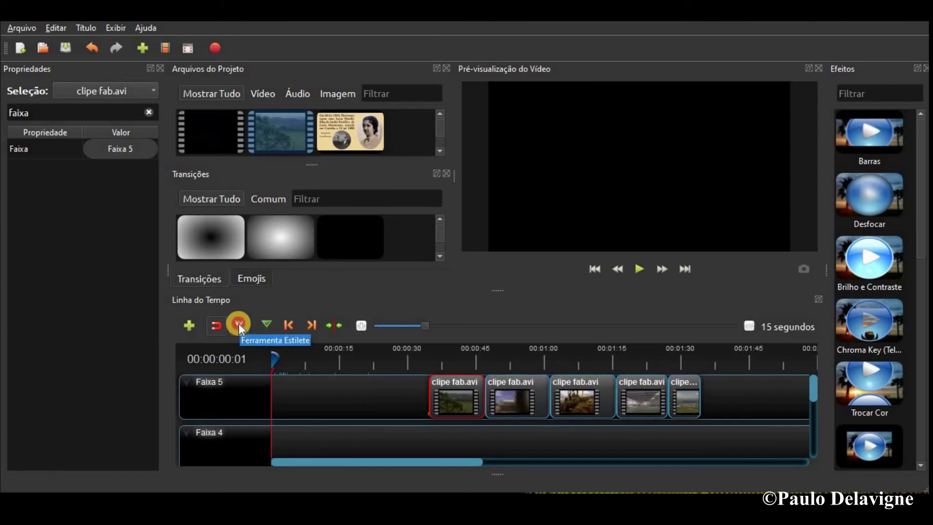
# - Remove the third of the five clipe fab.avi pieces from Faixa 5
pyautogui.click(567, 396)
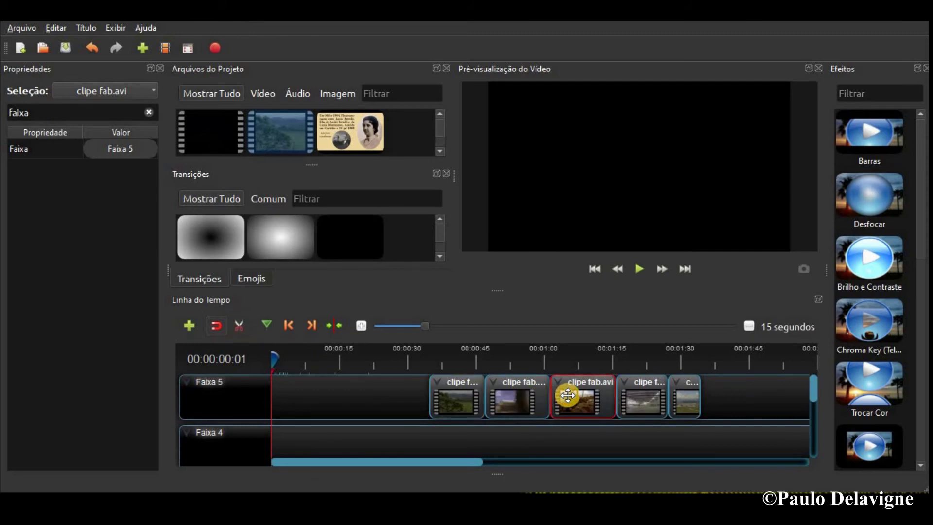
pyautogui.rightClick(568, 395)
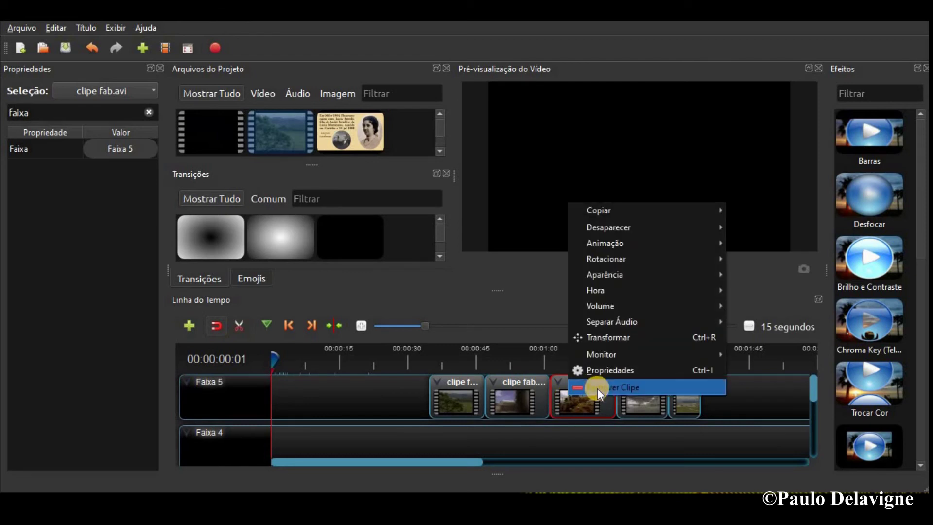
pyautogui.click(597, 387)
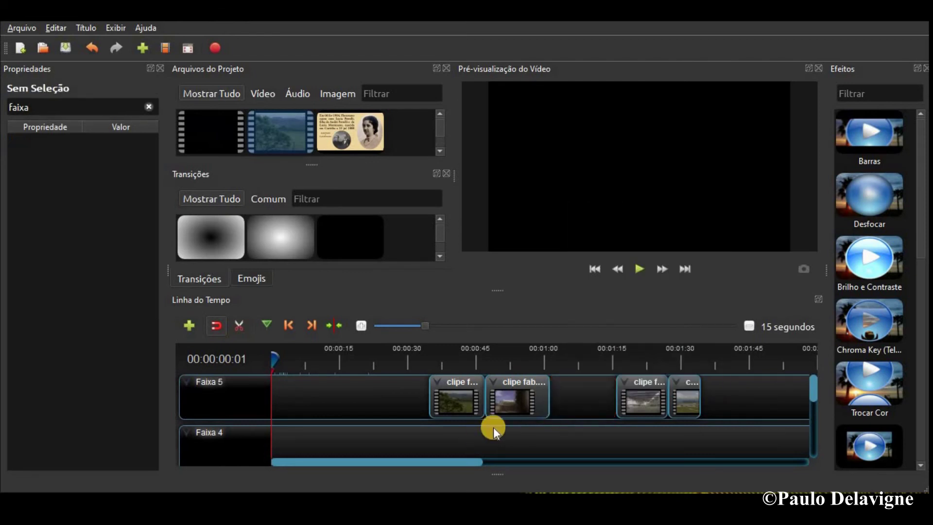
# - Move the last piece of clipe fab.avi directly after the second one and place the remaining piece right behind it
pyautogui.click(692, 394)
pyautogui.moveTo(685, 395); pyautogui.dragTo(566, 391)
pyautogui.moveTo(635, 392); pyautogui.dragTo(604, 387)
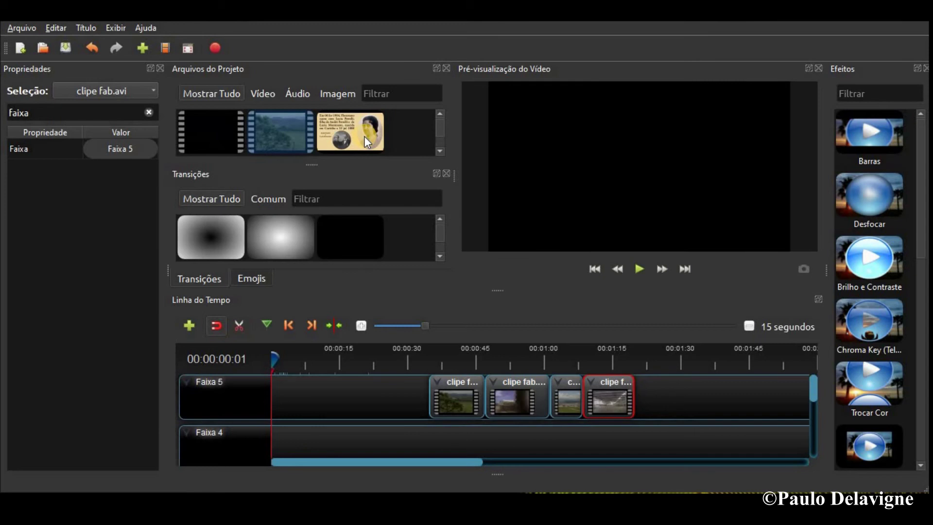
# - Open the add-to-timeline settings for the three wedding images, choose track Faixa 4 and set the image duration to 30 seconds
pyautogui.click(415, 152)
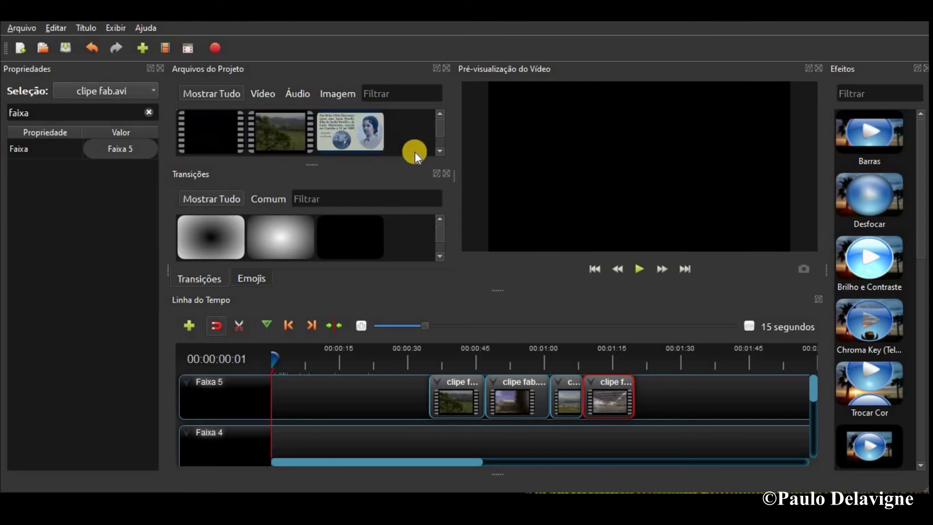
pyautogui.click(439, 149)
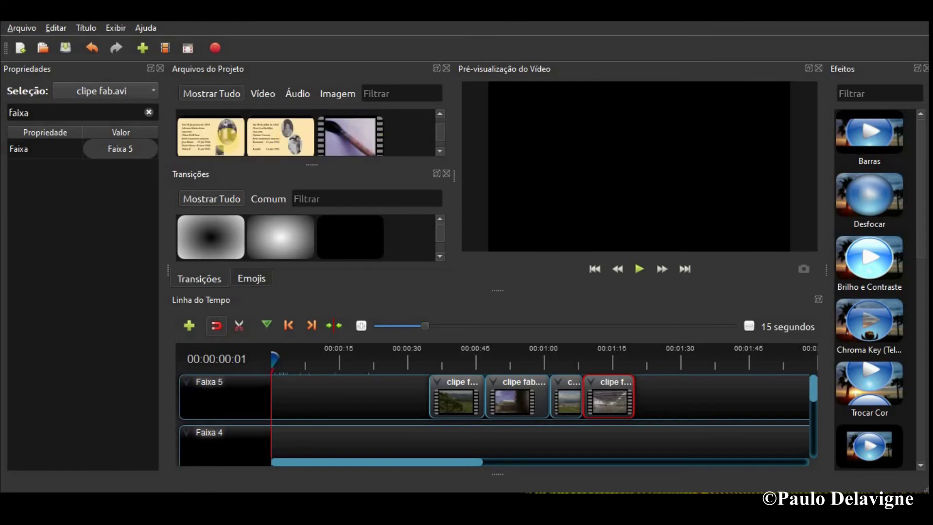
pyautogui.click(313, 207)
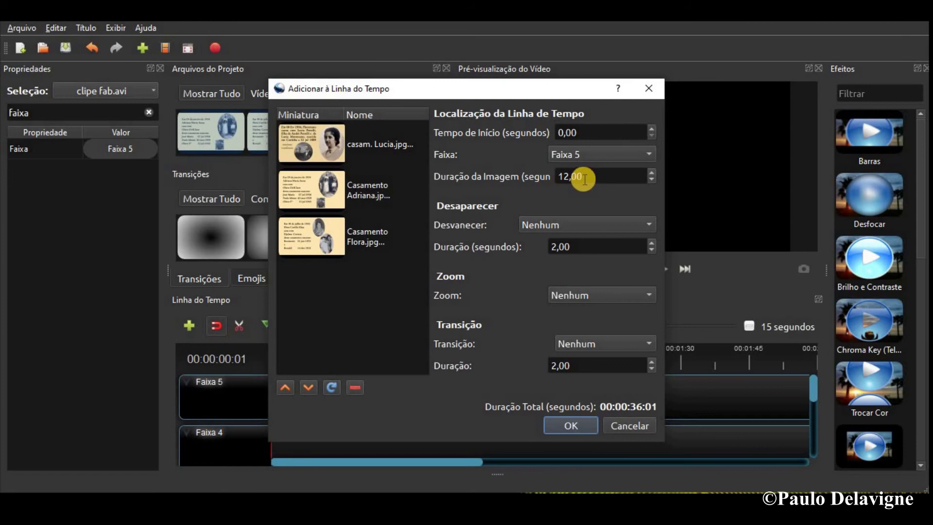
pyautogui.click(646, 153)
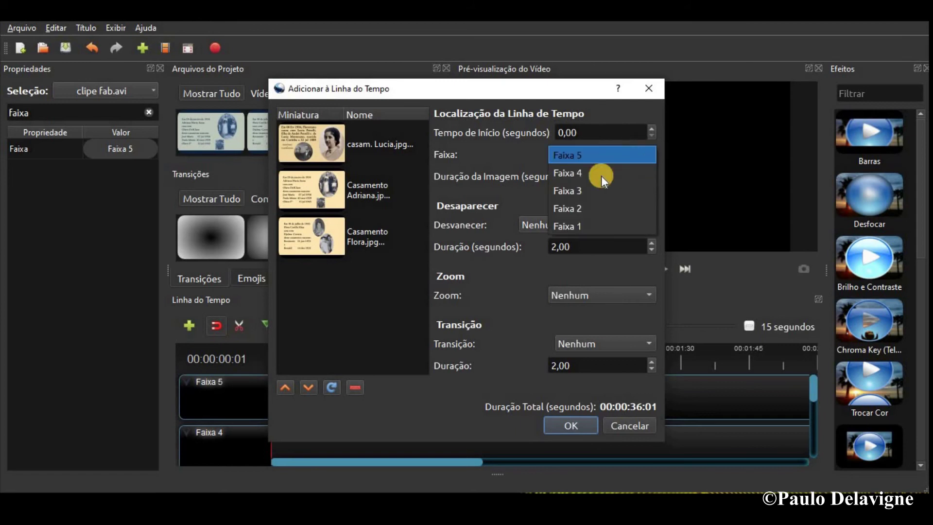
pyautogui.click(566, 170)
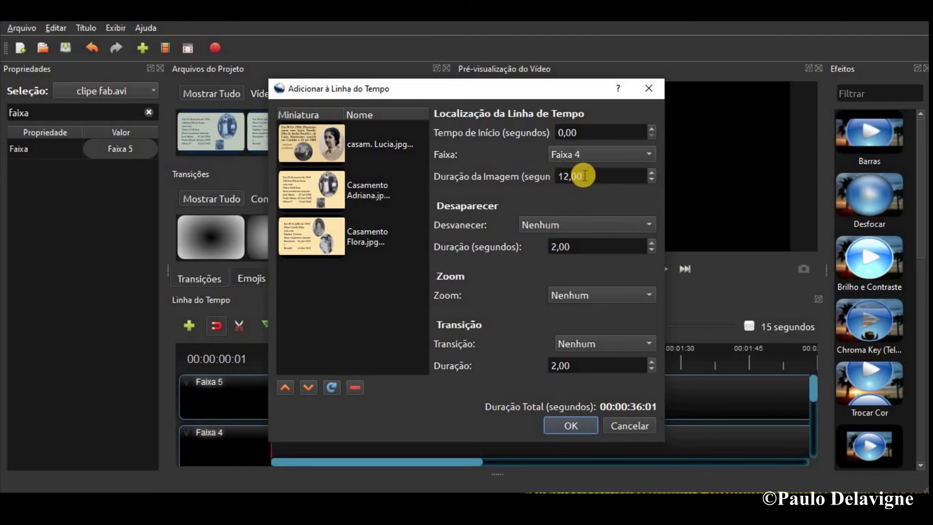
pyautogui.hotkey('ctrl', 'a')
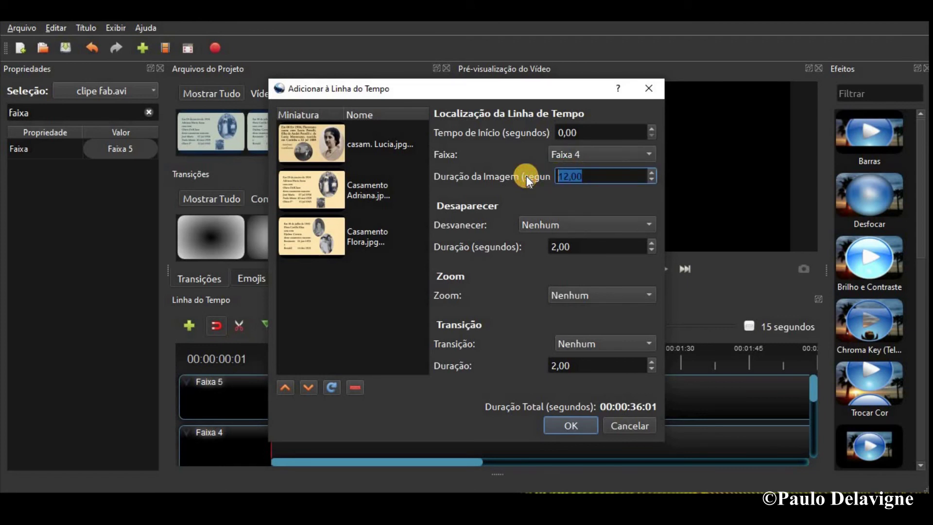
pyautogui.write('30')
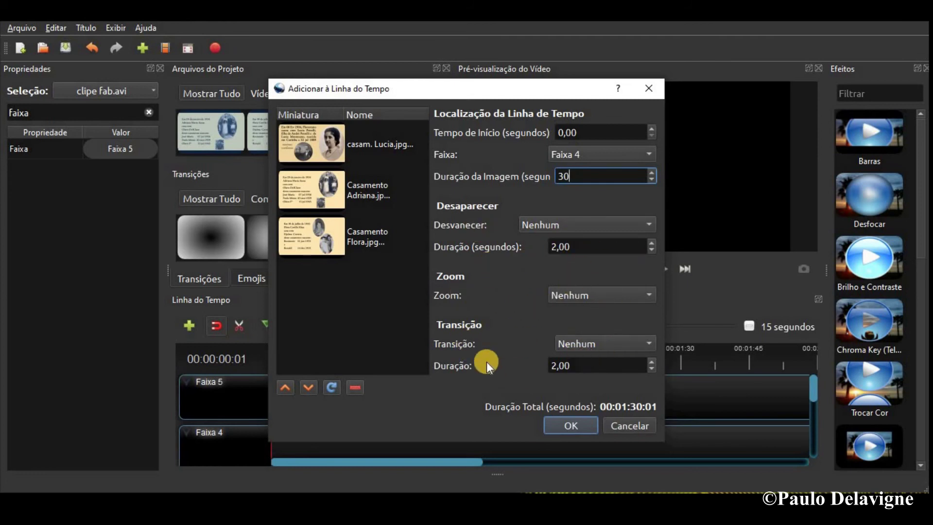
# - Set the zoom to Aumentar Zoom and the image duration to 20 seconds, and add the three images to the timeline
pyautogui.click(647, 295)
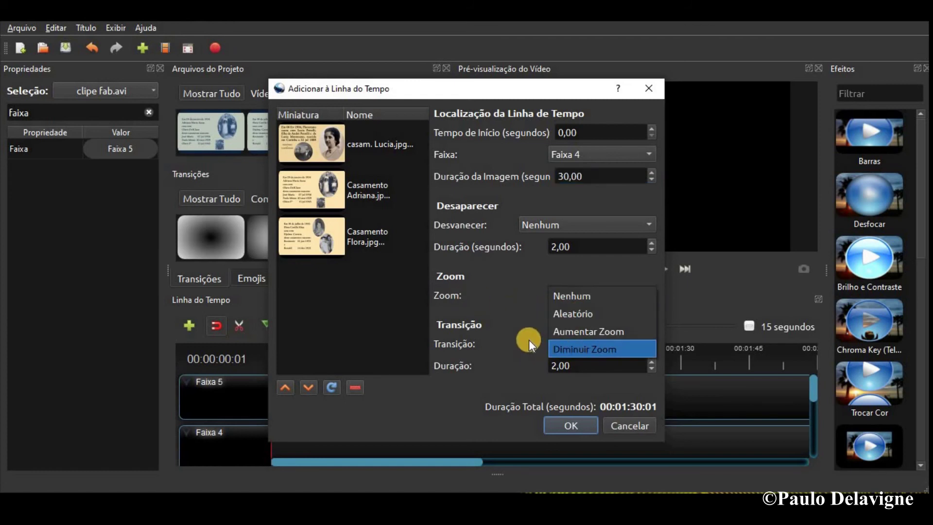
pyautogui.click(587, 331)
pyautogui.moveTo(585, 176); pyautogui.dragTo(529, 173)
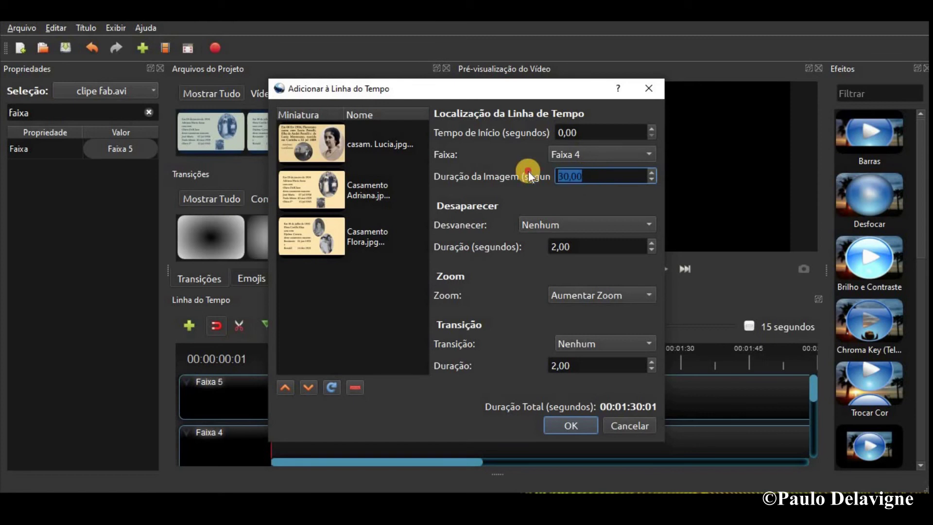
pyautogui.write('20')
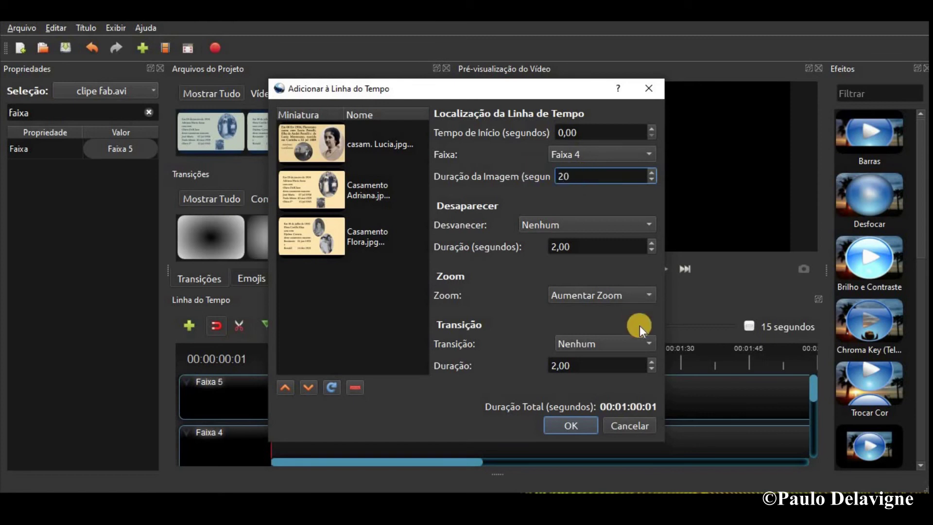
pyautogui.click(567, 426)
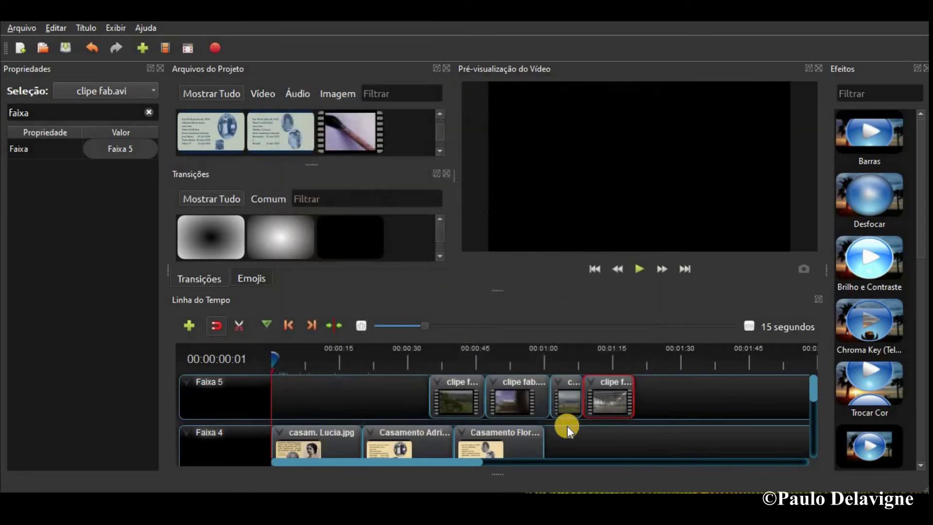
# - Filter the clip properties by "fim" and check the end value of each of the three images on Faixa 4
pyautogui.rightClick(331, 450)
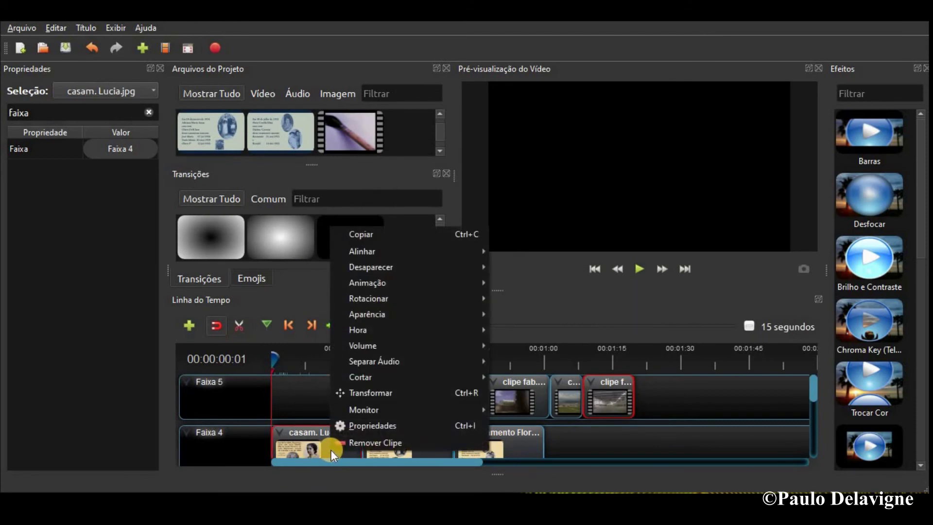
pyautogui.click(37, 137)
pyautogui.write('fim')
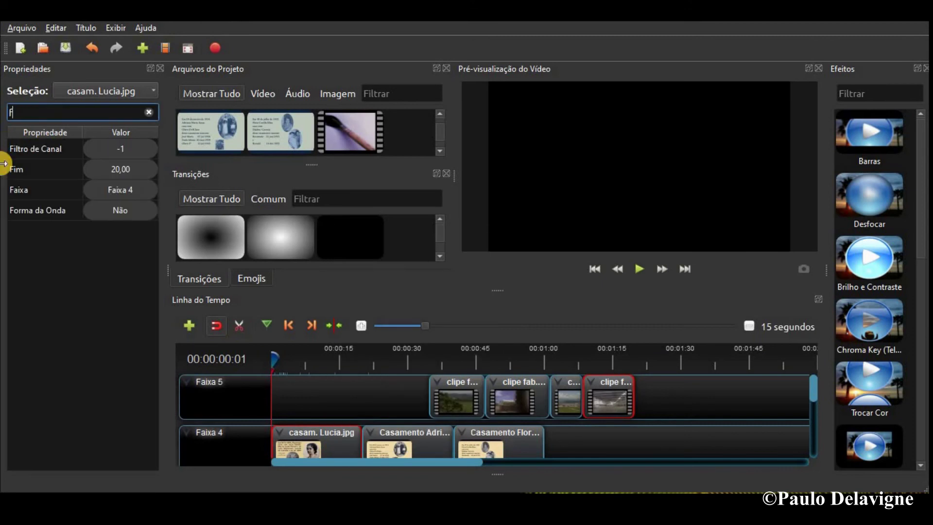
pyautogui.click(302, 431)
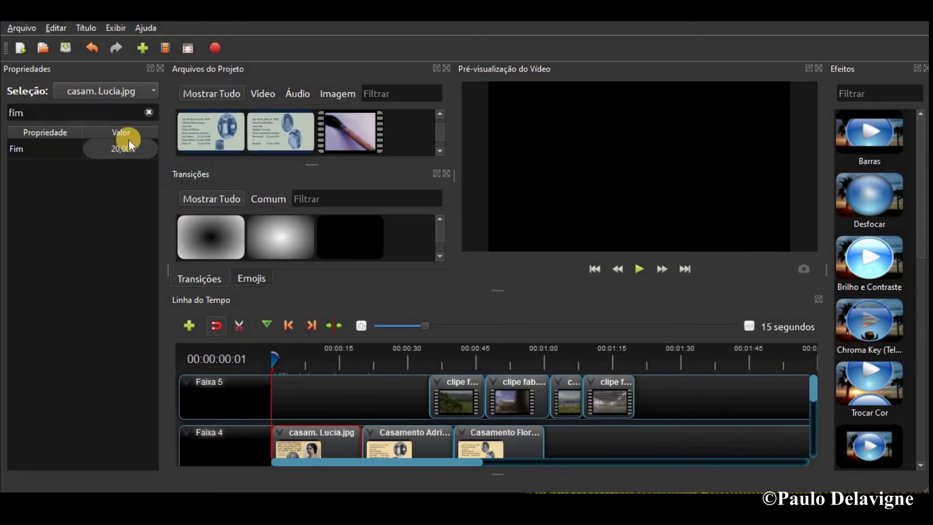
pyautogui.click(410, 448)
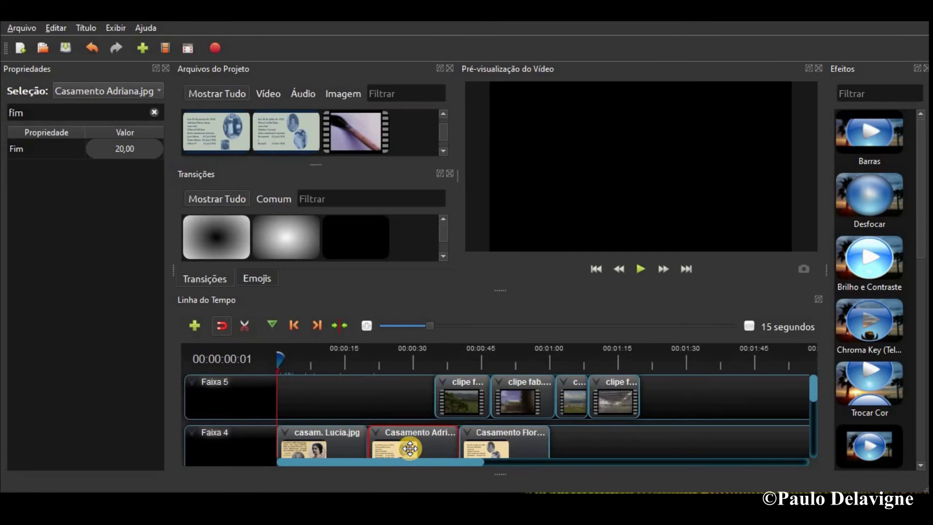
pyautogui.click(512, 443)
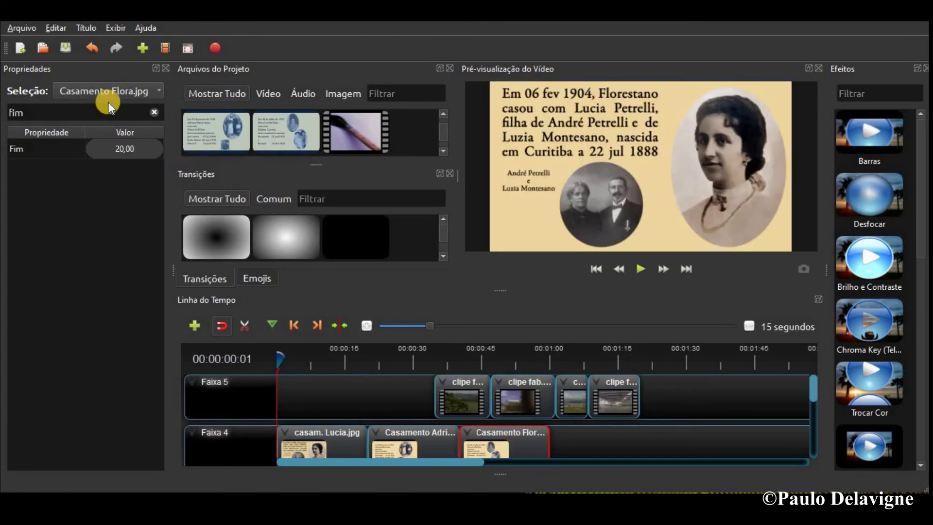
pyautogui.click(405, 430)
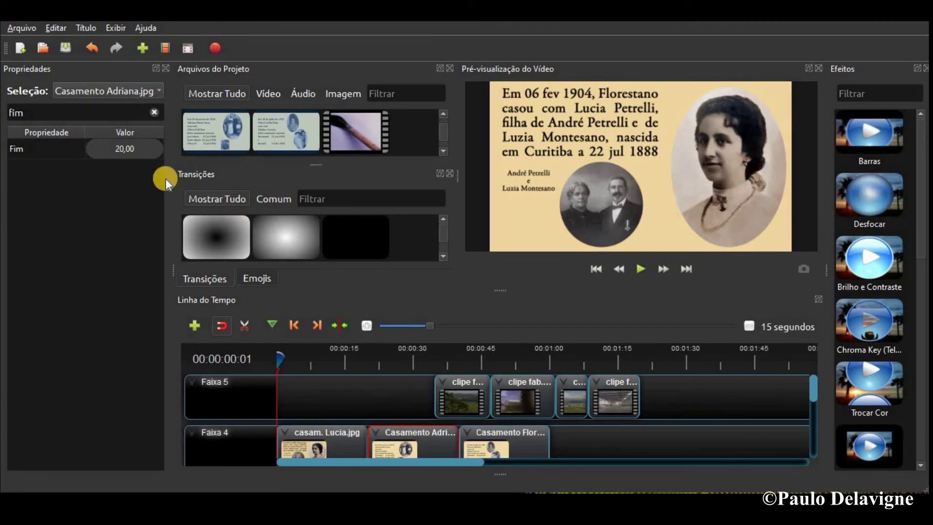
pyautogui.click(352, 447)
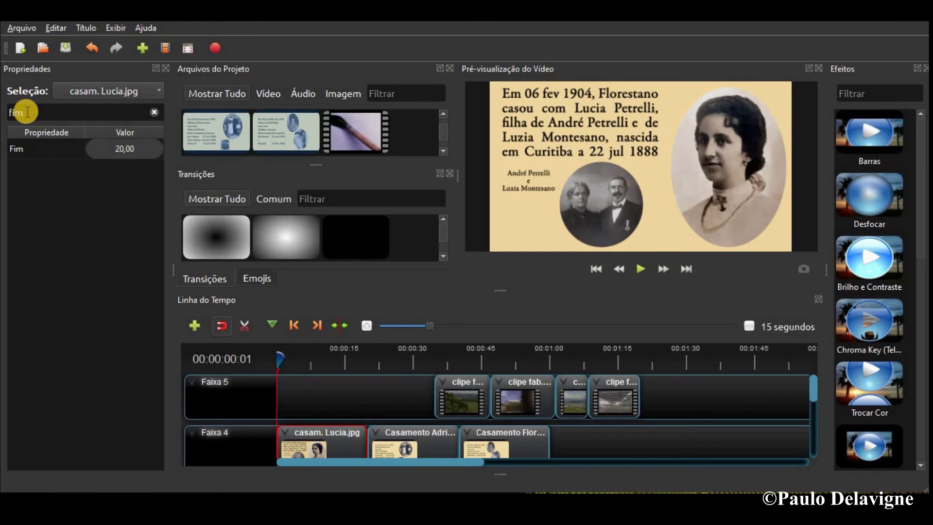
# - Clear the property filter to list all properties of the first image, and filter them by "fim" again
pyautogui.click(154, 112)
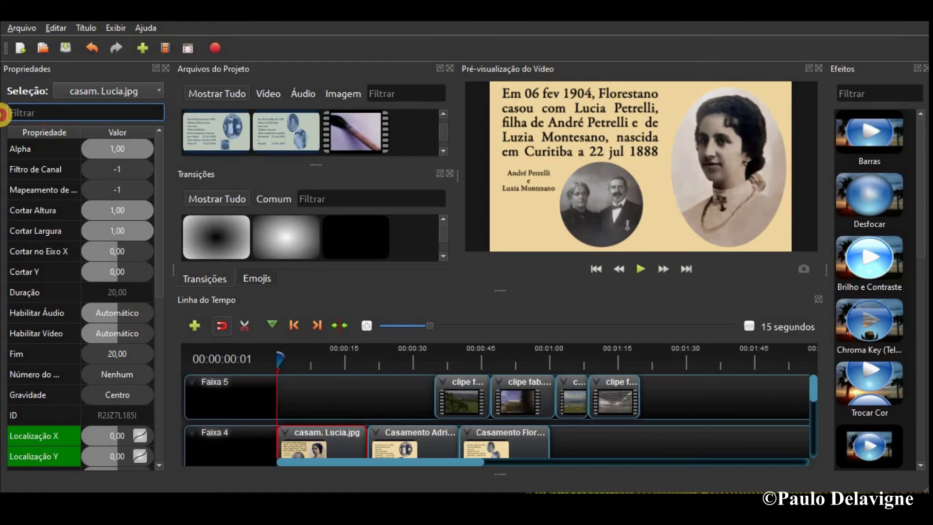
pyautogui.click(43, 114)
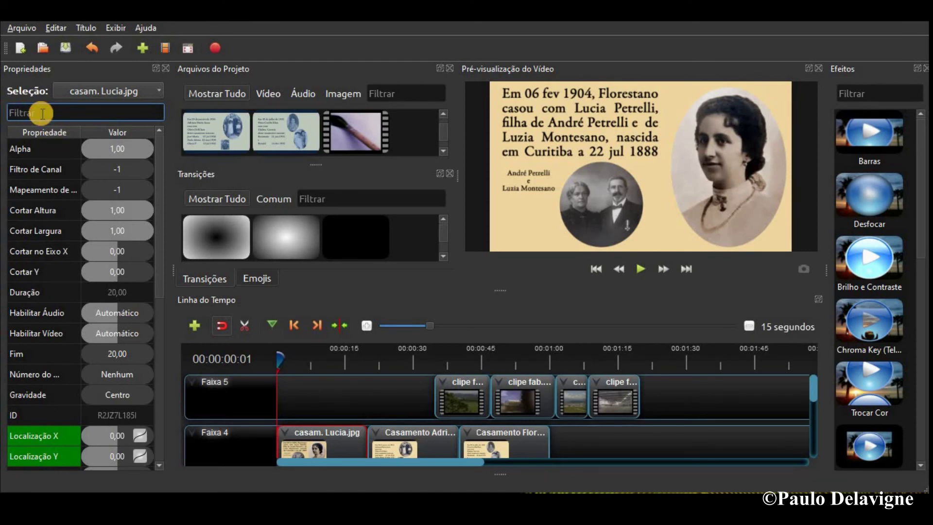
pyautogui.write('fim')
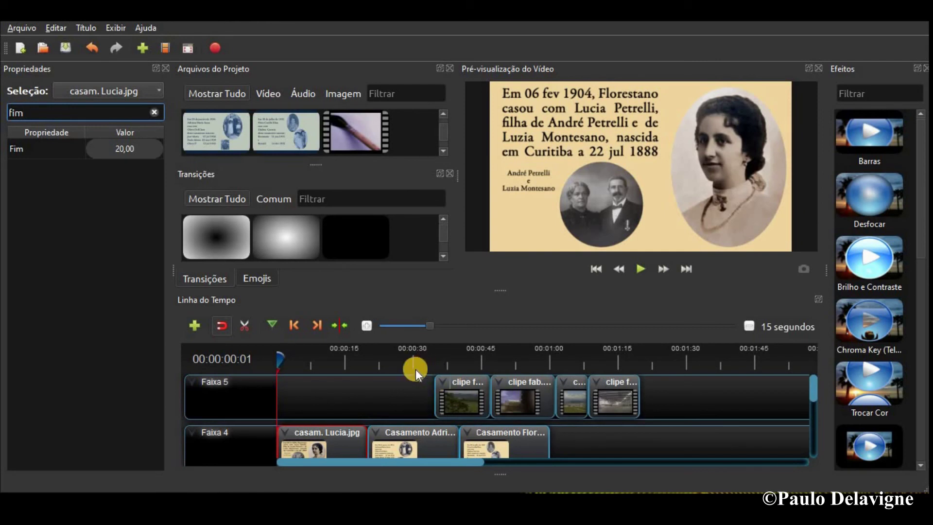
# - Play the timeline preview from the start of the first image on Faixa 4
pyautogui.click(641, 269)
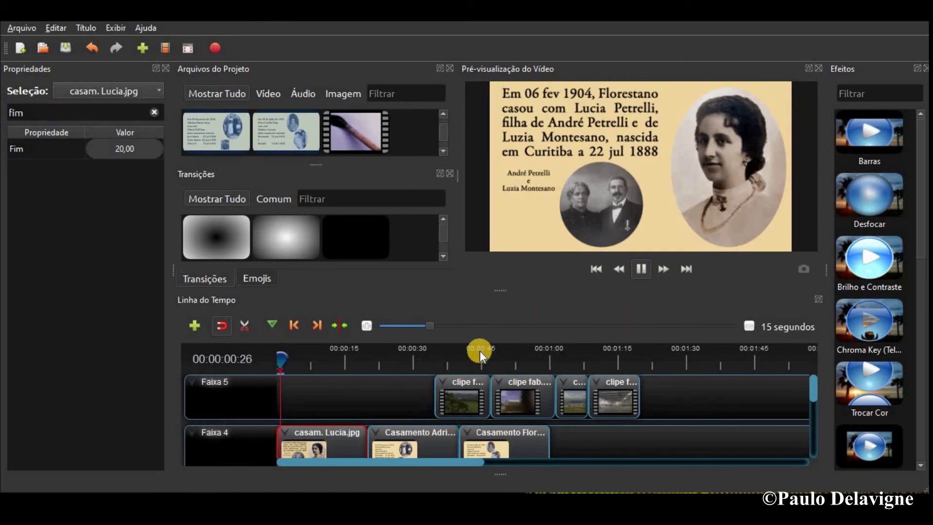